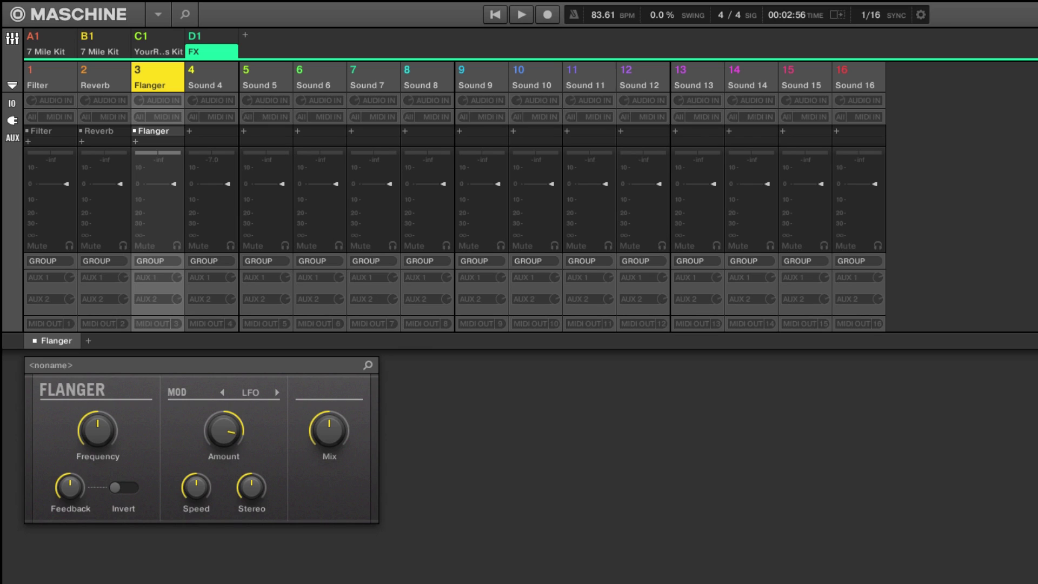
Open the plug-in menu from the '+' insert slot on the FX group's Sound 4.
{"action": "left_click", "coordinate": [191, 132]}
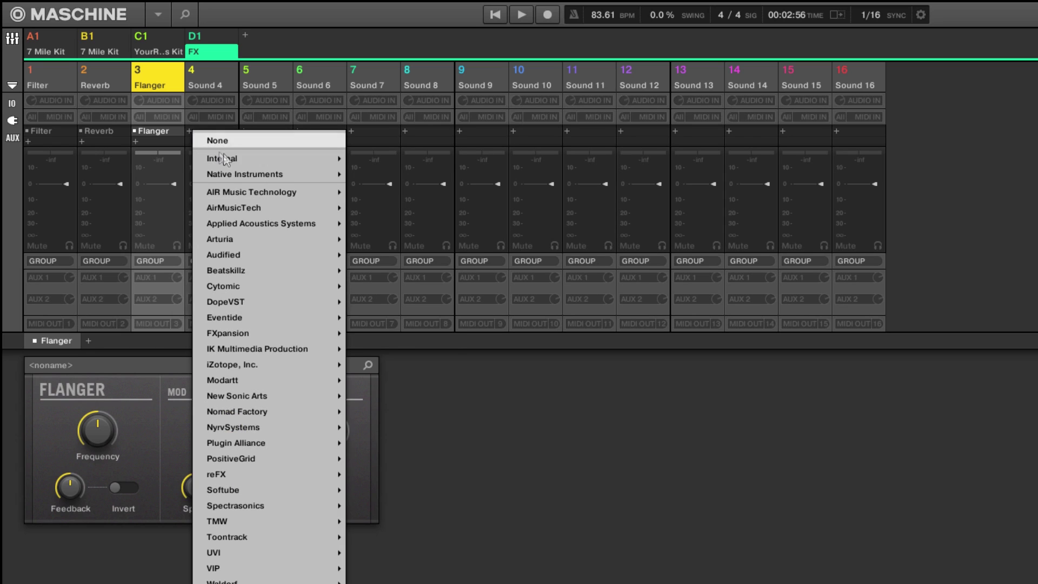
Load Internal > Compressor into FX Sound 4, show its panel, then select the 7 Mile Kit group.
{"action": "mouse_move", "coordinate": [224, 158]}
{"action": "left_click", "coordinate": [405, 190]}
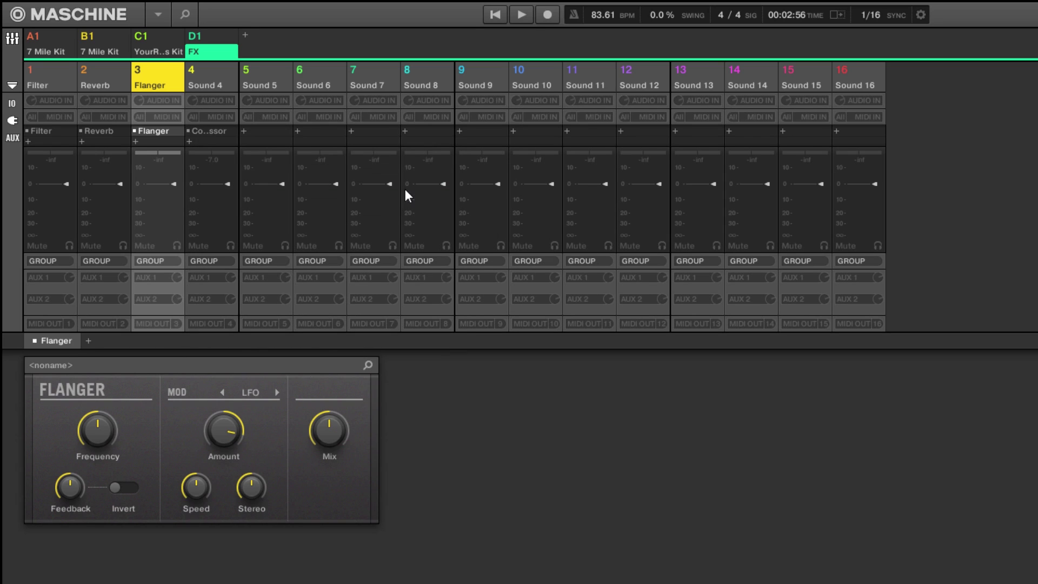
{"action": "left_click", "coordinate": [216, 83]}
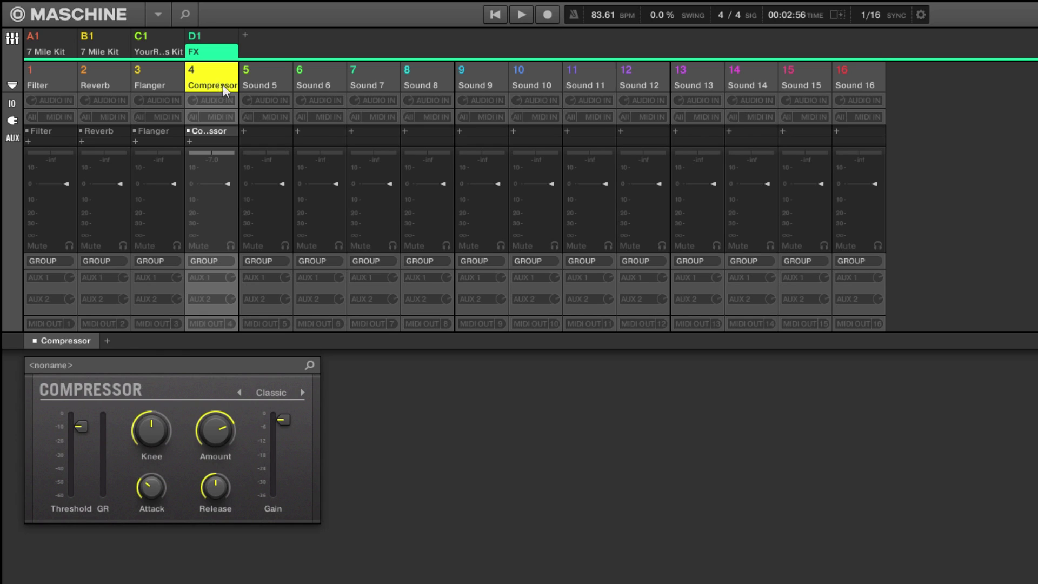
{"action": "left_click", "coordinate": [33, 35]}
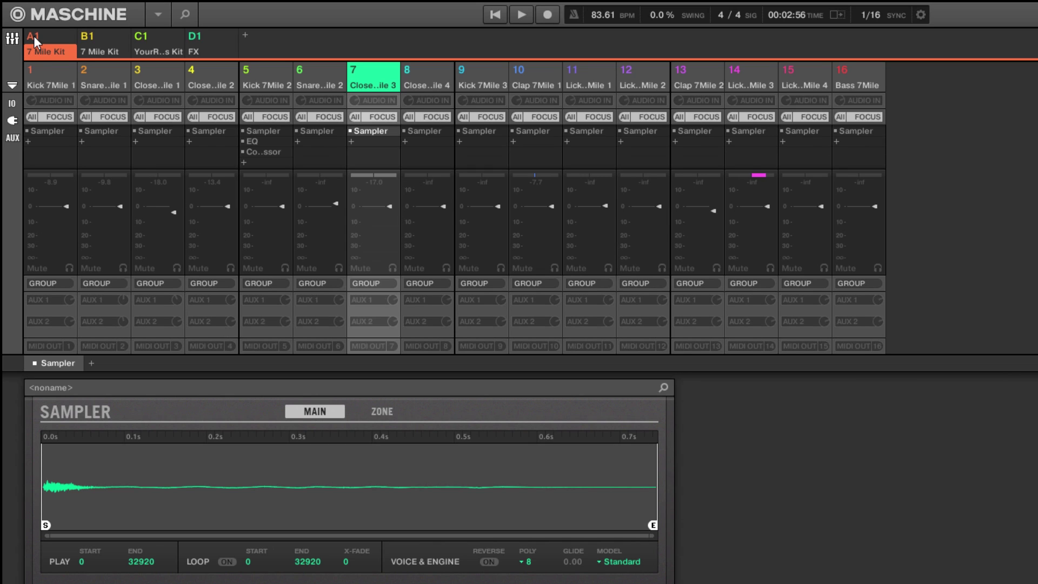
Switch to the group-level mixer and open the 7 Mile Kit's AUX 1 destination list.
{"action": "left_click", "coordinate": [31, 38]}
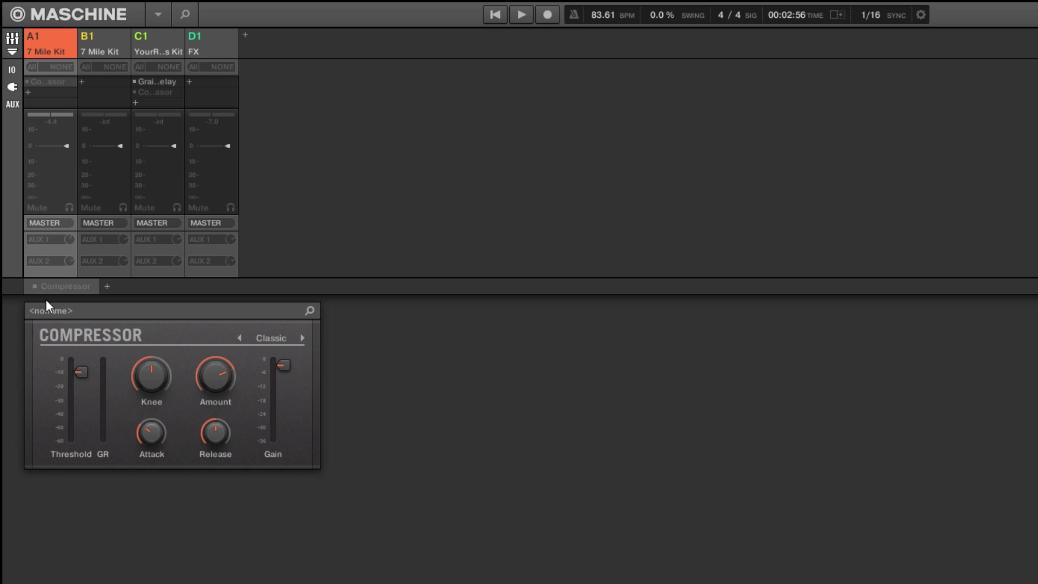
{"action": "left_click", "coordinate": [47, 238]}
Route A1's AUX 1 to D1:S4 - FX: Compressor, mute B1 and C1, and raise the send.
{"action": "left_click", "coordinate": [79, 354]}
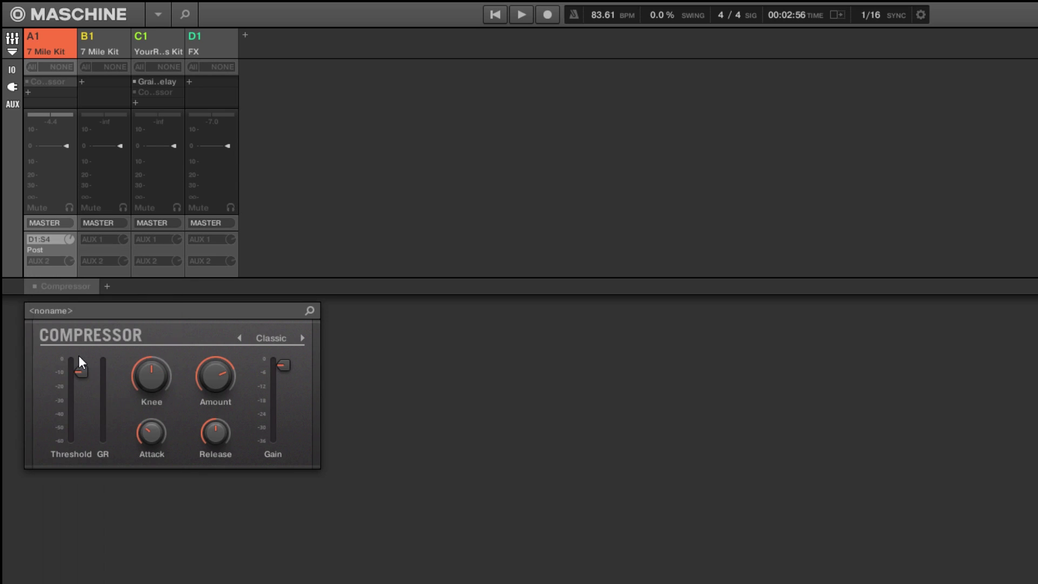
{"action": "left_click", "coordinate": [91, 209]}
{"action": "left_click", "coordinate": [148, 209]}
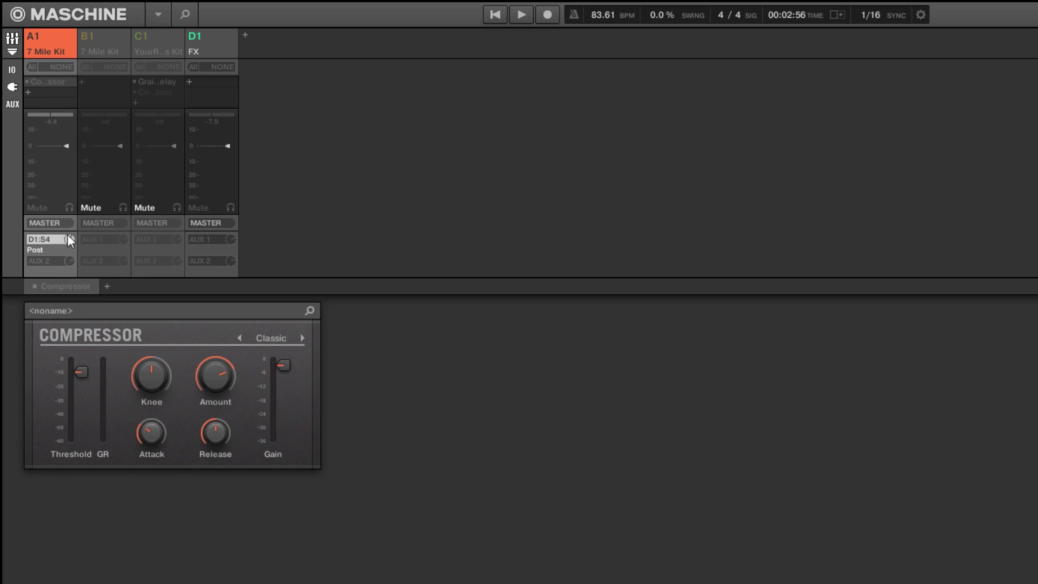
{"action": "left_click_drag", "start_coordinate": [68, 239], "coordinate": [69, 229]}
Play the drums twice, adjusting the AUX 1 send level while listening.
{"action": "key", "text": "space"}
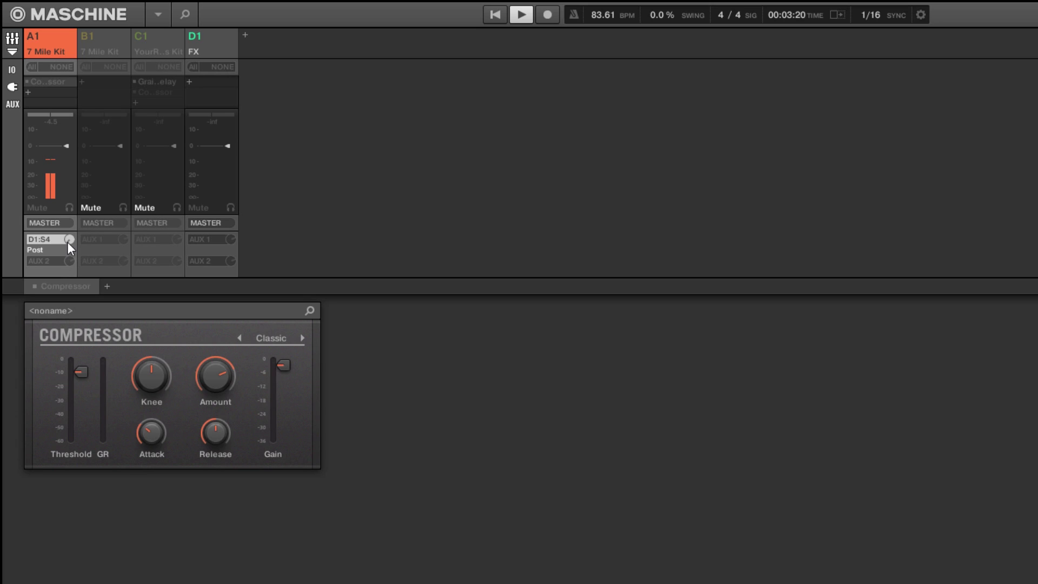
{"action": "left_click_drag", "start_coordinate": [68, 242], "coordinate": [68, 222]}
{"action": "key", "text": "space"}
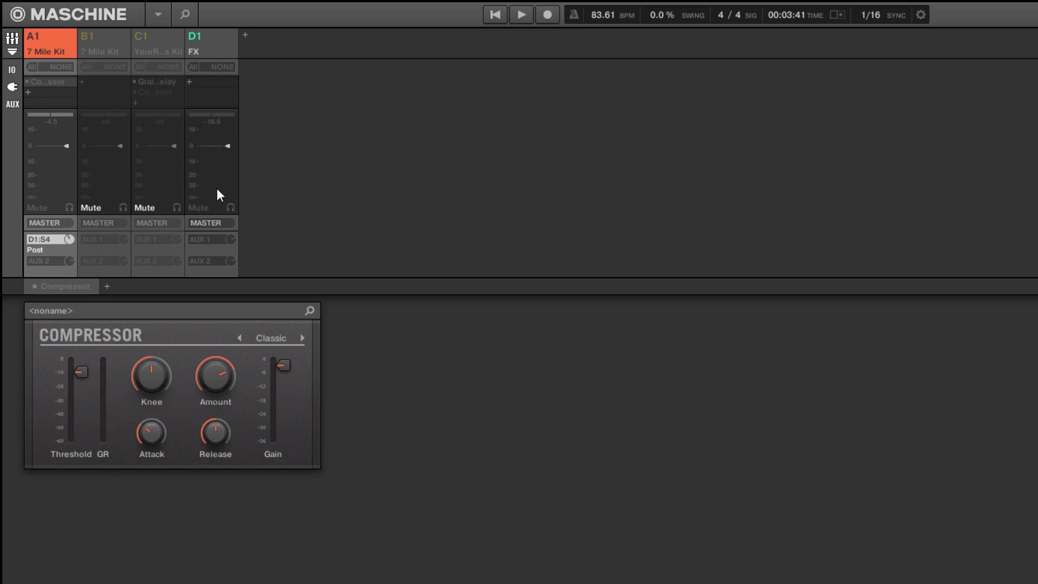
{"action": "key", "text": "space"}
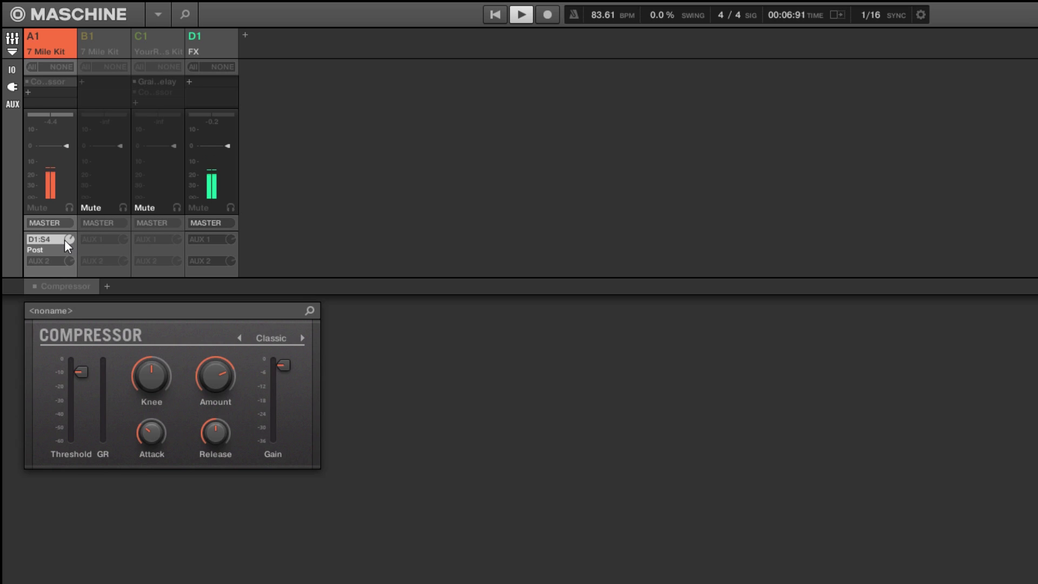
{"action": "key", "text": "space"}
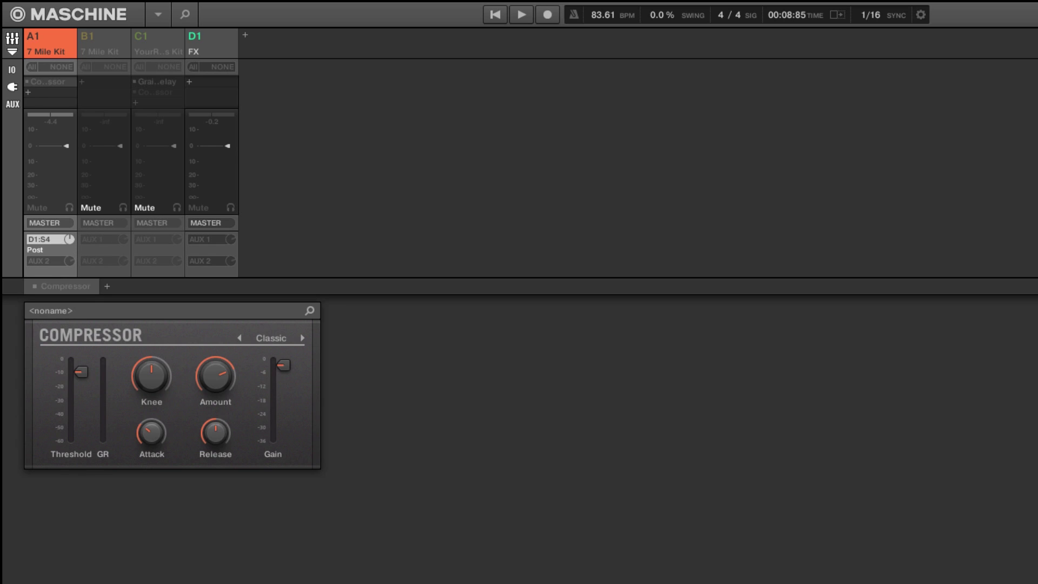
{"action": "left_click", "coordinate": [55, 240]}
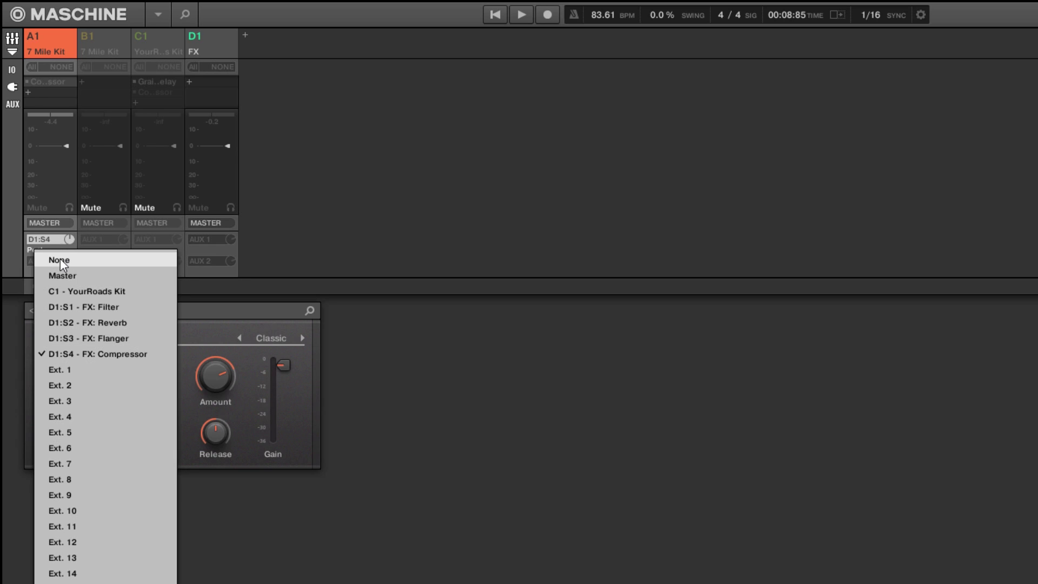
Set AUX 1 to None, start playback, and enable the 7 Mile Kit's group Compressor.
{"action": "left_click", "coordinate": [60, 260]}
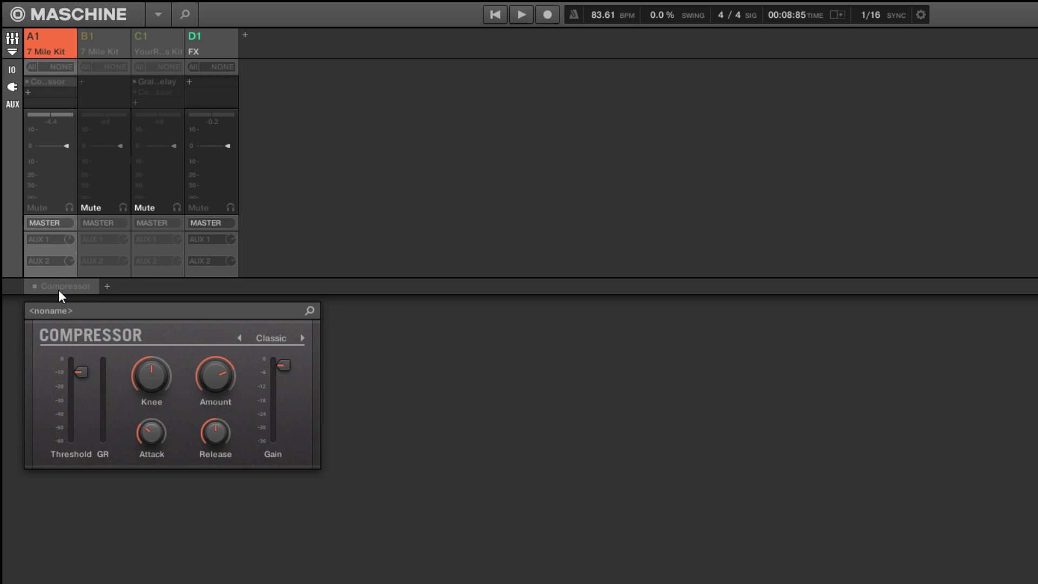
{"action": "key", "text": "space"}
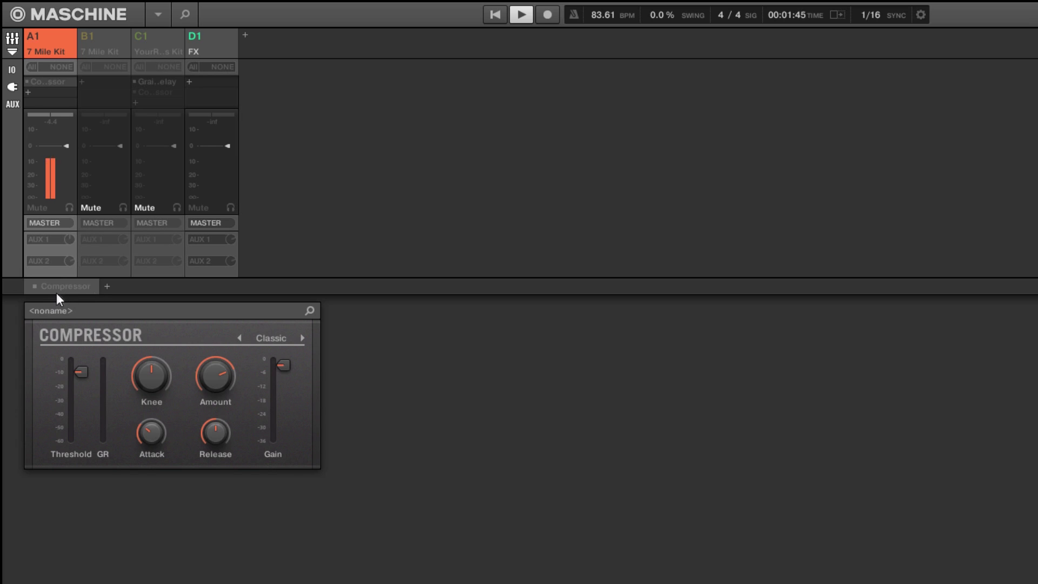
{"action": "left_click", "coordinate": [35, 287]}
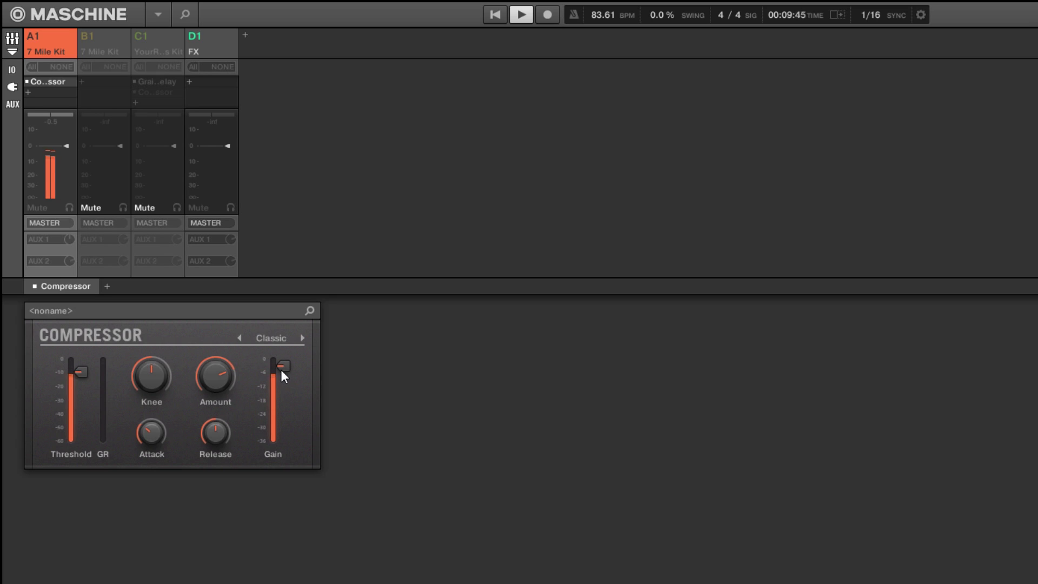
Reroute AUX 1 to D1:S4, raise the send, and A/B the group Compressor before stopping.
{"action": "left_click", "coordinate": [52, 242]}
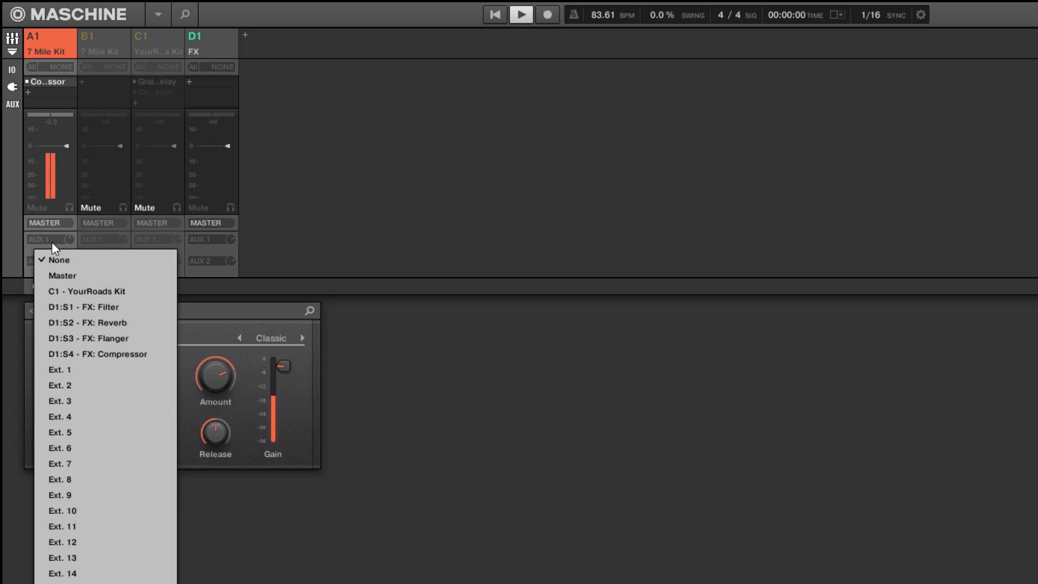
{"action": "left_click", "coordinate": [71, 354]}
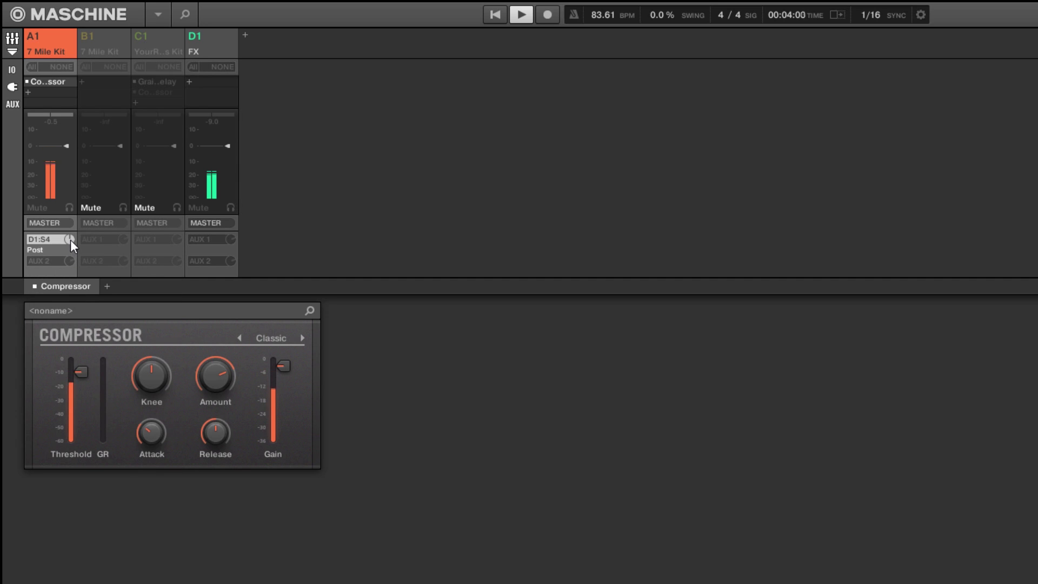
{"action": "left_click_drag", "start_coordinate": [70, 239], "coordinate": [69, 217]}
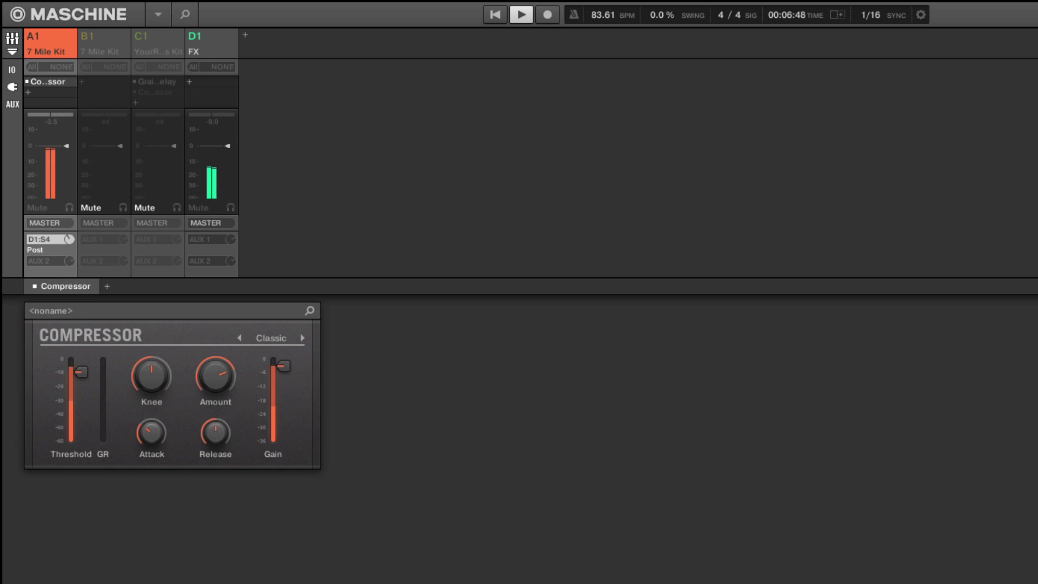
{"action": "left_click", "coordinate": [34, 287]}
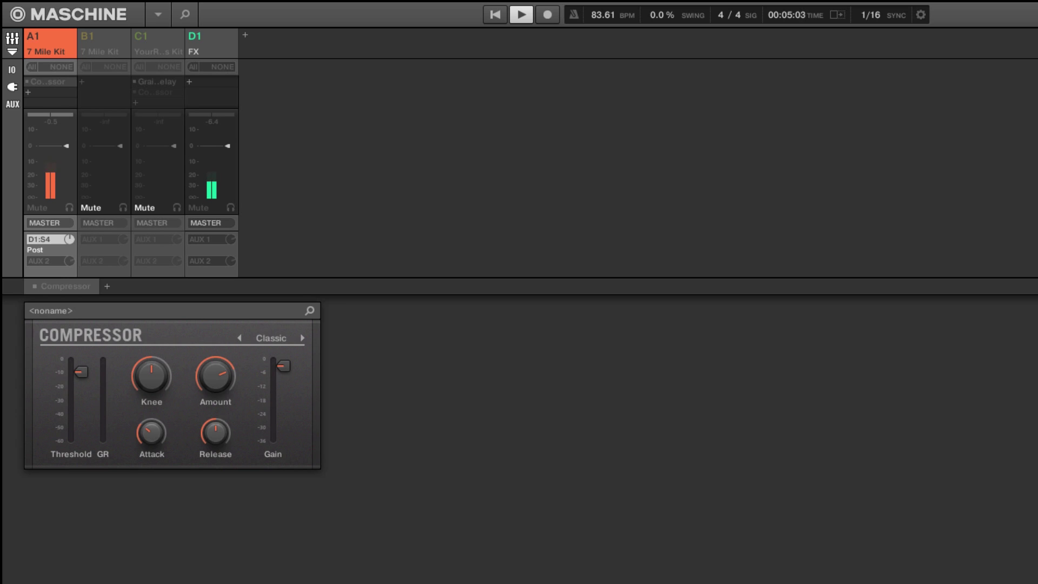
{"action": "key", "text": "space"}
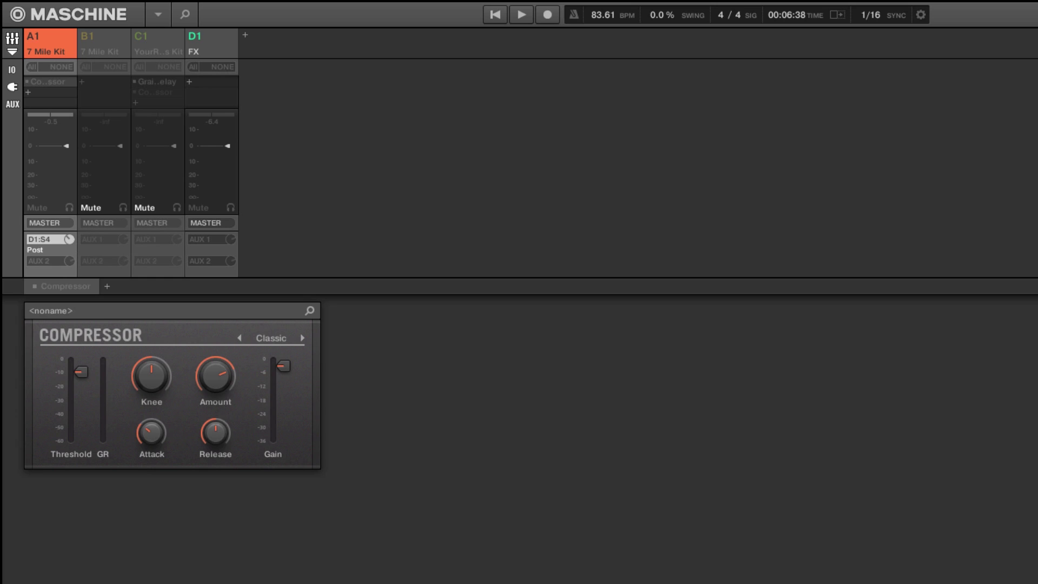
{"action": "left_click", "coordinate": [35, 286]}
Play the drums with A1's AUX 1 send cleared to None, then stop.
{"action": "key", "text": "space"}
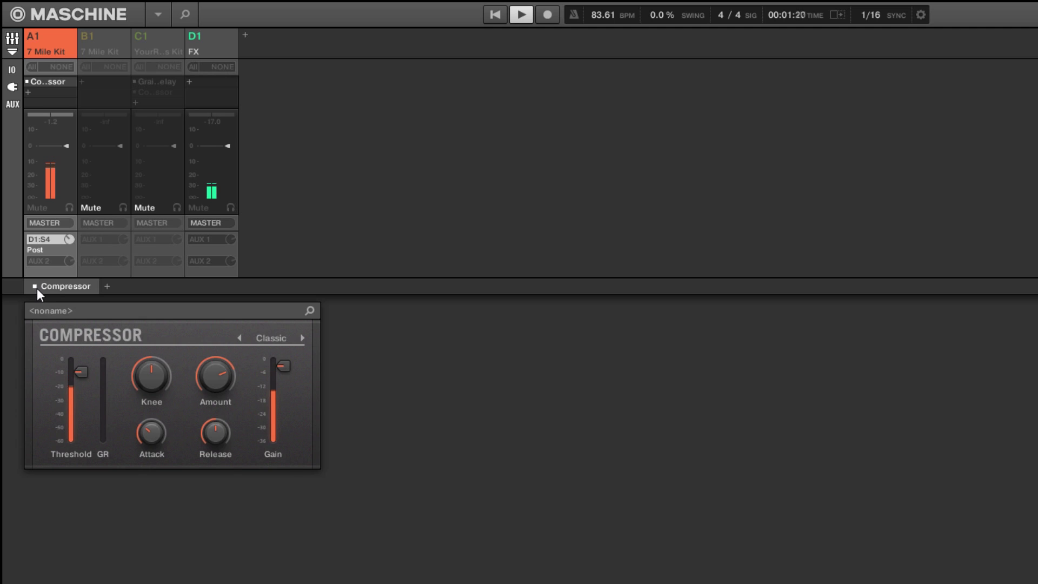
{"action": "left_click", "coordinate": [53, 239]}
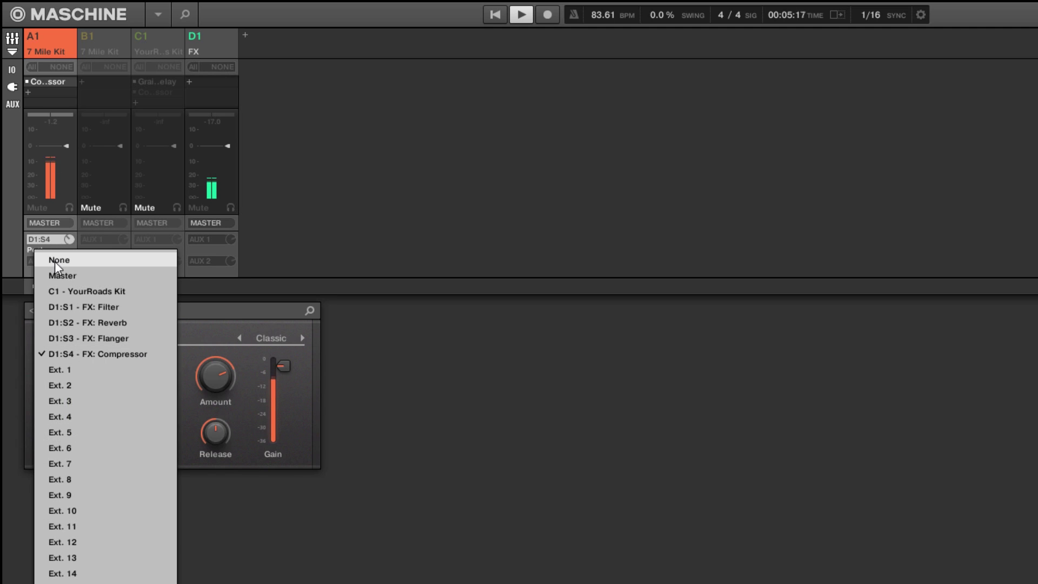
{"action": "left_click", "coordinate": [54, 260]}
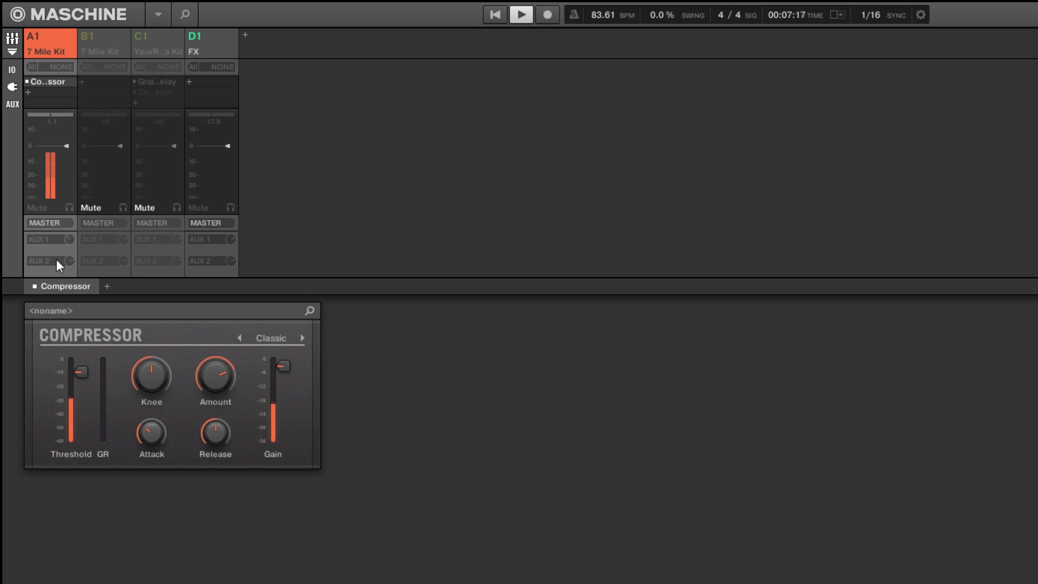
{"action": "key", "text": "space"}
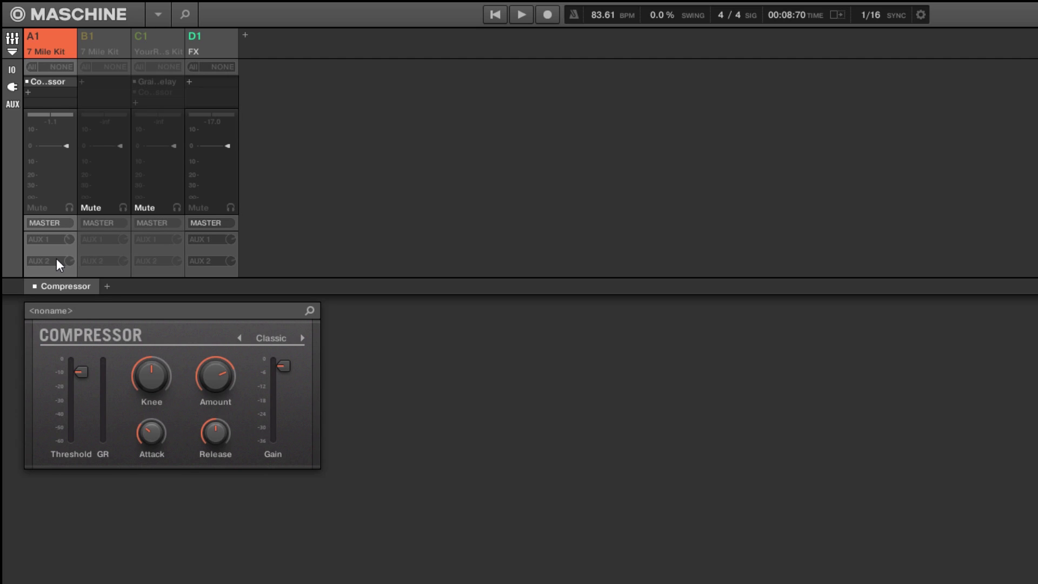
During playback, send AUX 1 to D1:S4 - FX: Compressor and unmute B1 and C1.
{"action": "key", "text": "space"}
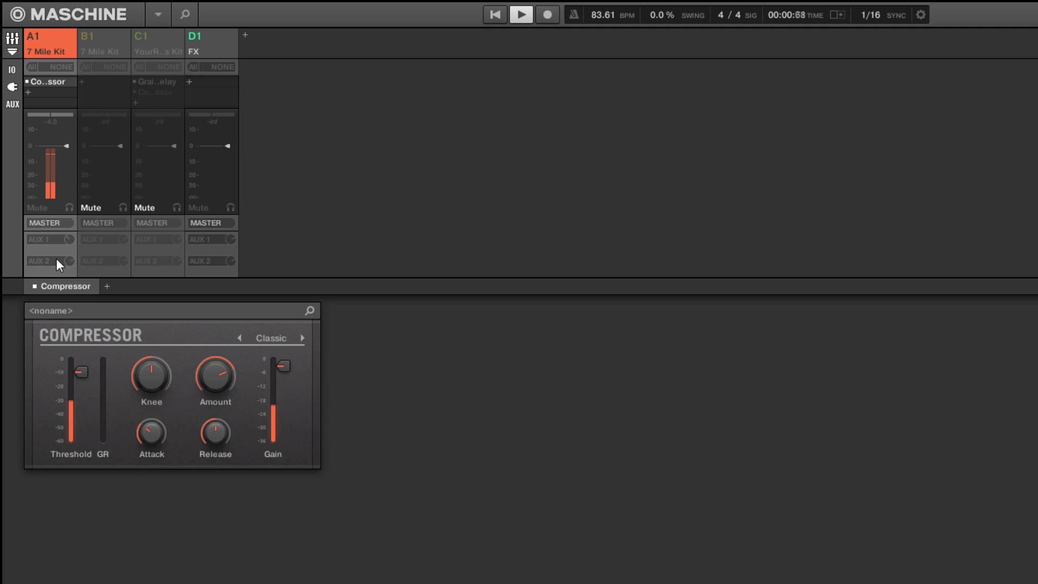
{"action": "left_click", "coordinate": [57, 242]}
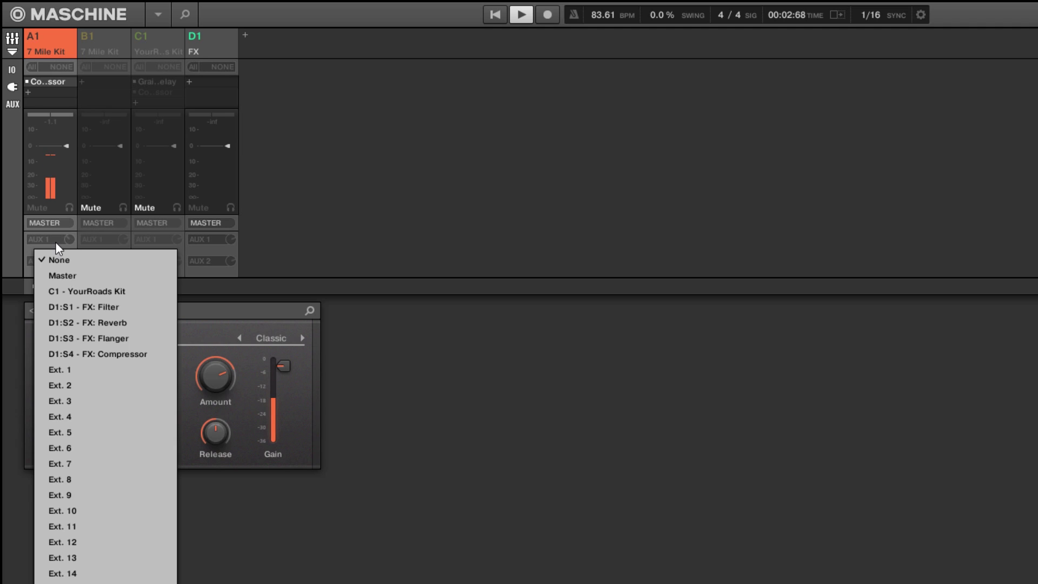
{"action": "left_click", "coordinate": [93, 351]}
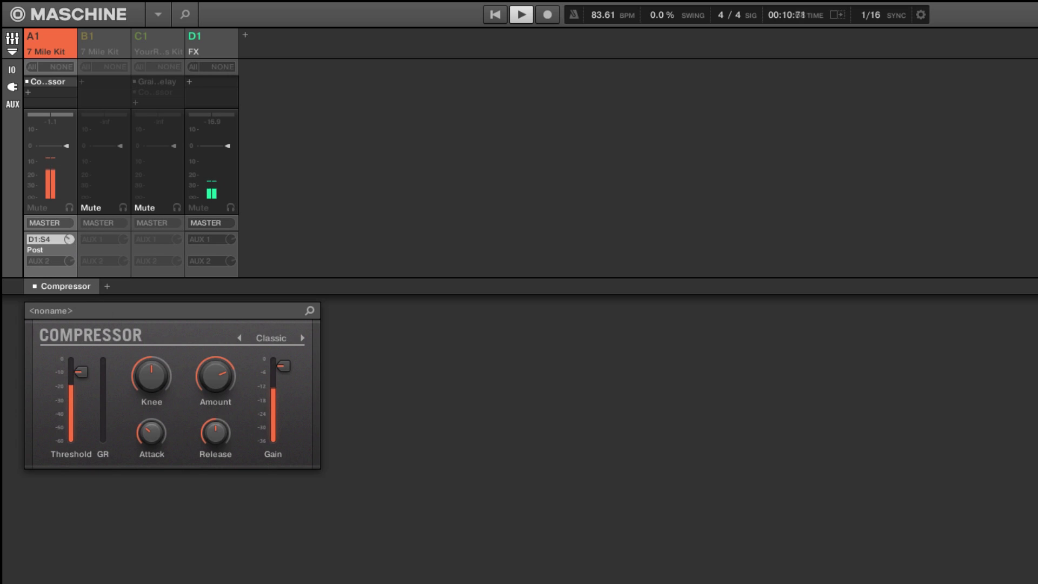
{"action": "left_click", "coordinate": [92, 209]}
{"action": "left_click", "coordinate": [141, 209]}
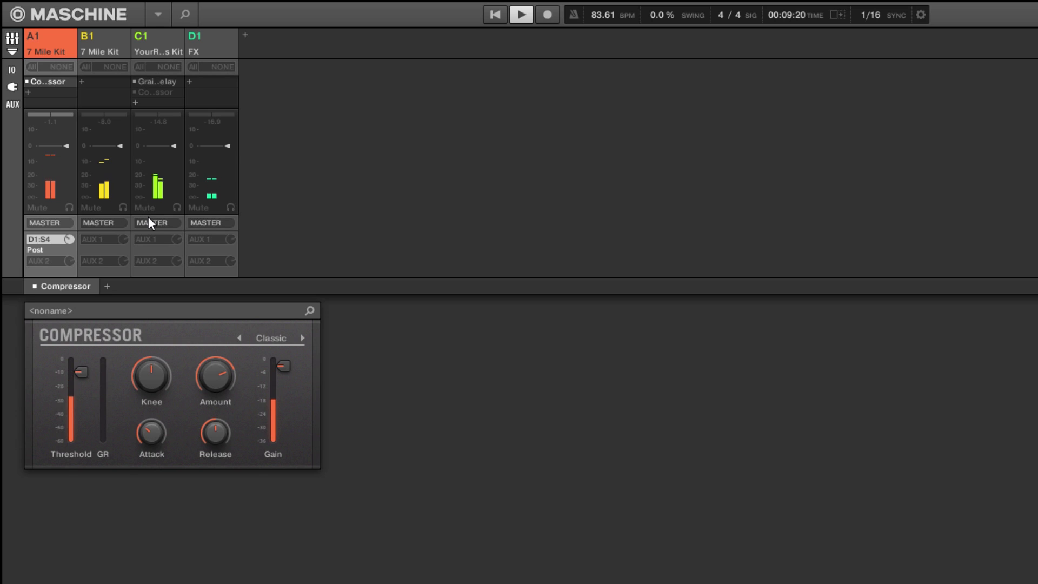
{"action": "key", "text": "space"}
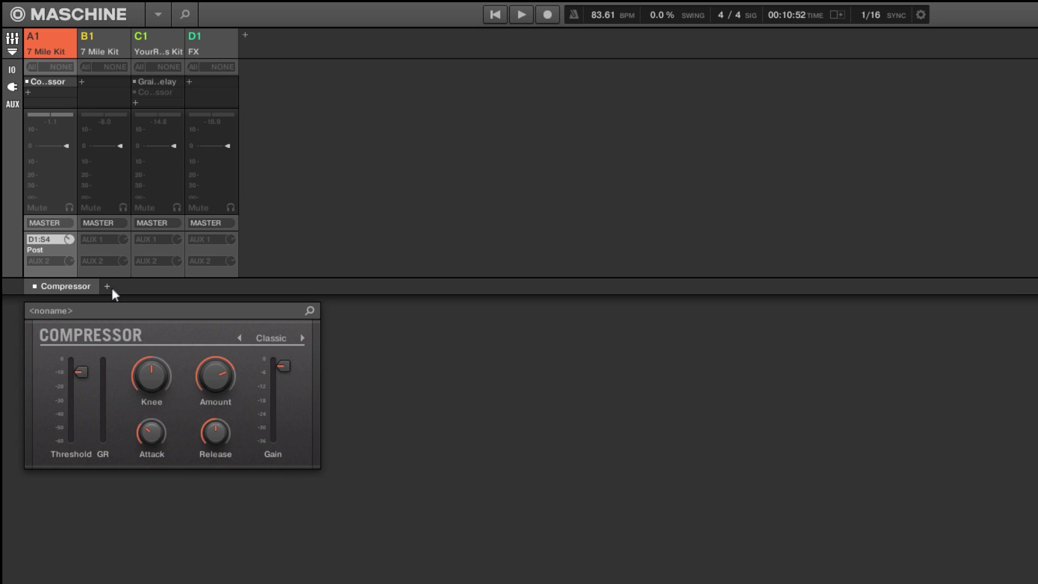
Add Internal > Transient Master after the group Compressor and mute groups B1 and C1.
{"action": "left_click", "coordinate": [108, 288]}
{"action": "mouse_move", "coordinate": [163, 316]}
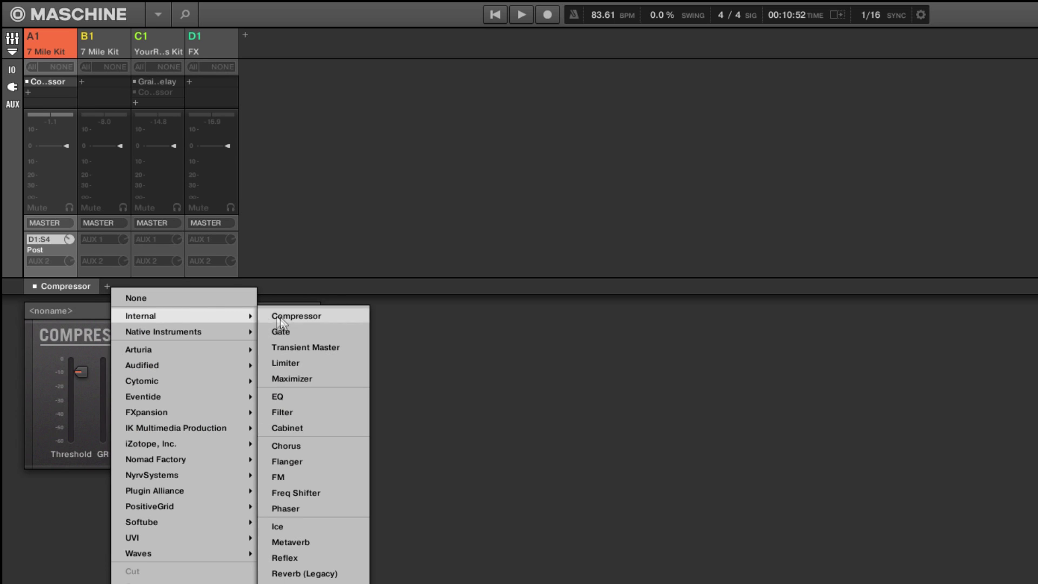
{"action": "left_click", "coordinate": [320, 347]}
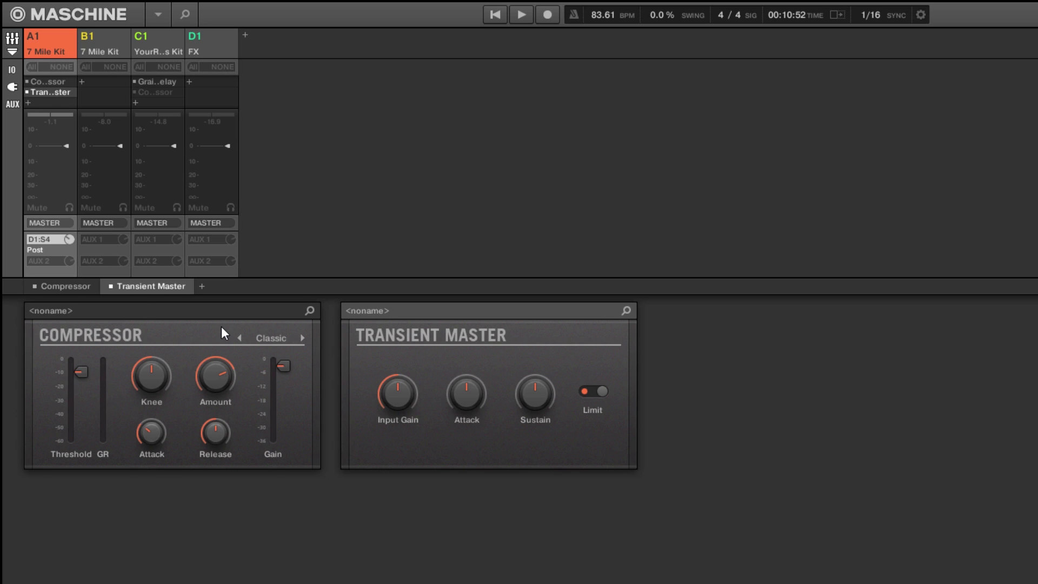
{"action": "left_click", "coordinate": [96, 208]}
{"action": "left_click", "coordinate": [149, 208]}
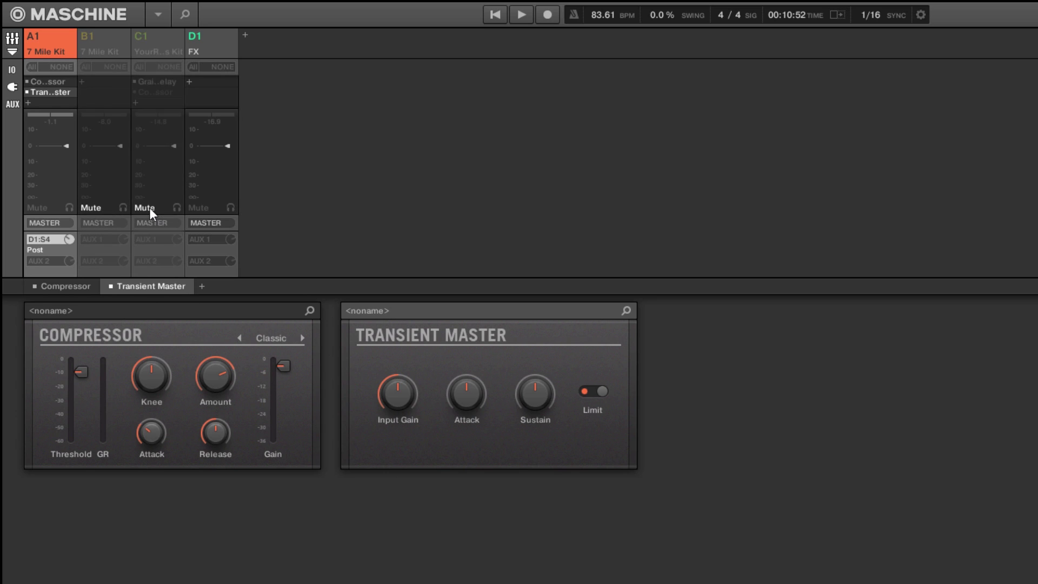
While playing, turn Transient Master's Limit off, raise Sustain to 16.0 %, and A/B it.
{"action": "key", "text": "space"}
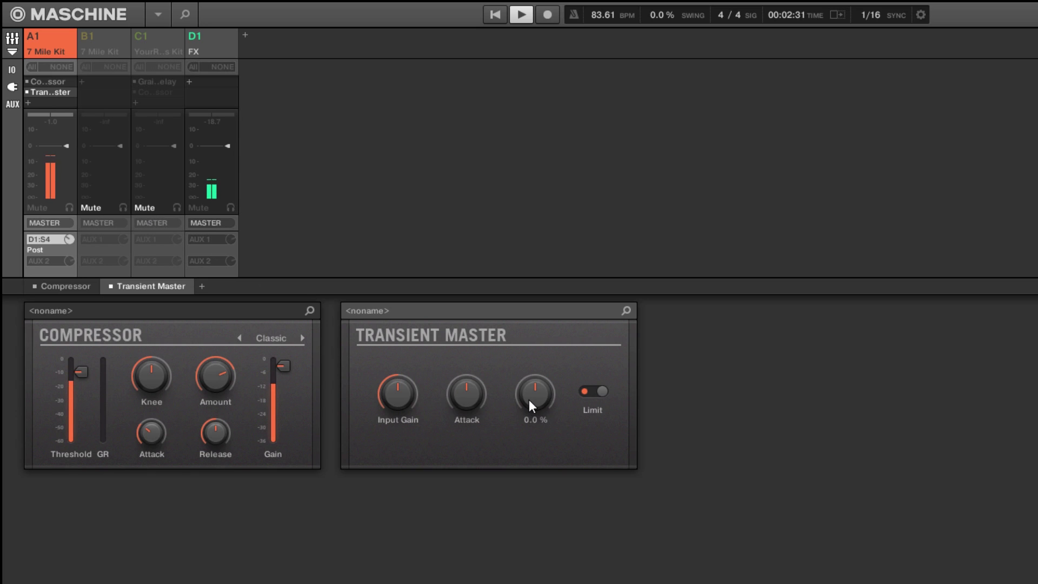
{"action": "left_click", "coordinate": [595, 391]}
{"action": "left_click_drag", "start_coordinate": [539, 398], "coordinate": [540, 383]}
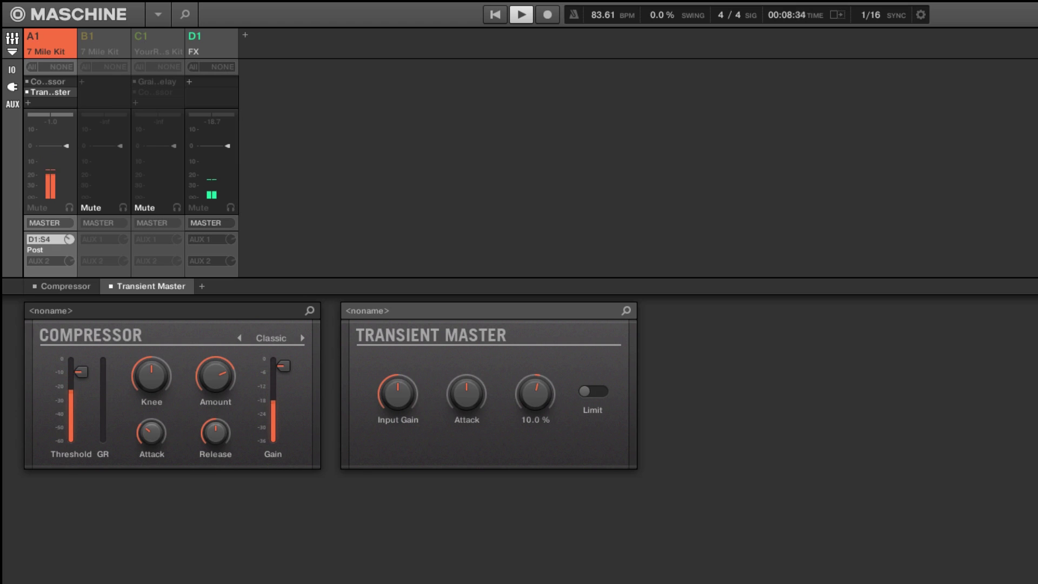
{"action": "left_click", "coordinate": [110, 286]}
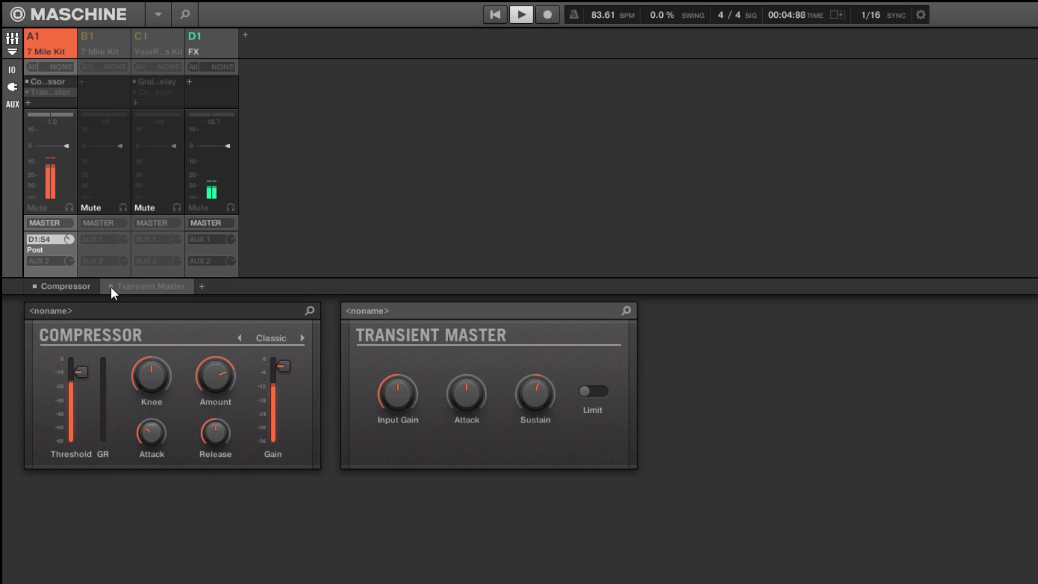
{"action": "left_click", "coordinate": [112, 287]}
Raise the Transient Master Attack to 2.0 %, compare bypassed and active, and restart playback.
{"action": "mouse_move", "coordinate": [538, 403]}
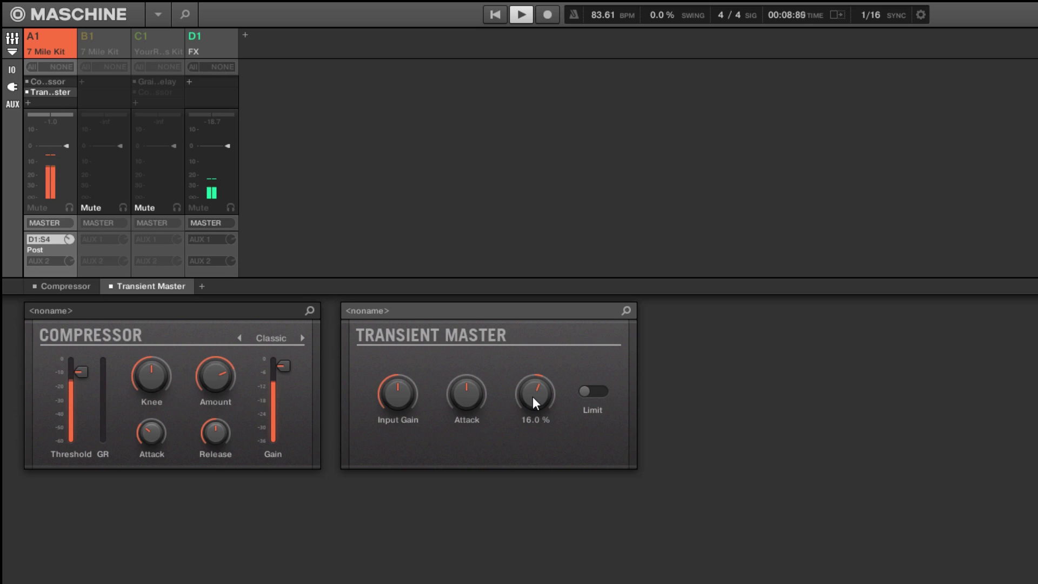
{"action": "mouse_move", "coordinate": [470, 400]}
{"action": "left_click_drag", "start_coordinate": [470, 400], "coordinate": [470, 400]}
{"action": "left_click", "coordinate": [111, 287]}
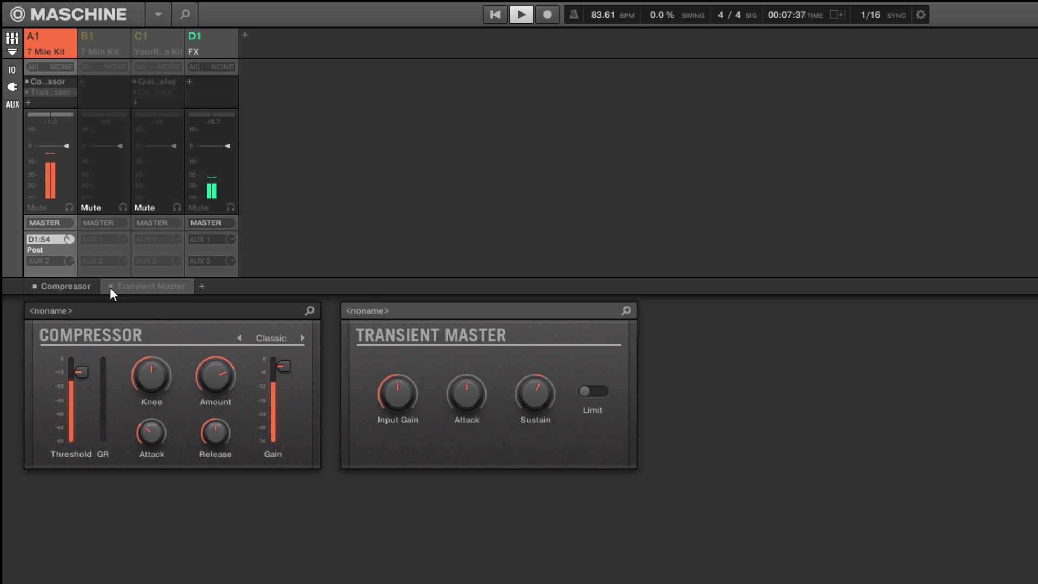
{"action": "left_click", "coordinate": [109, 287]}
{"action": "mouse_move", "coordinate": [530, 404]}
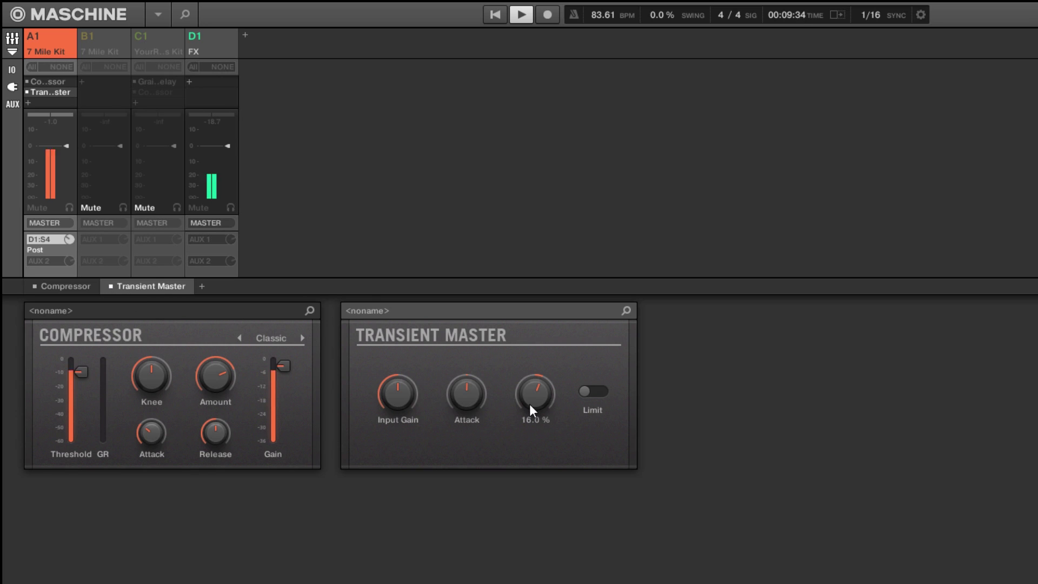
{"action": "key", "text": "space"}
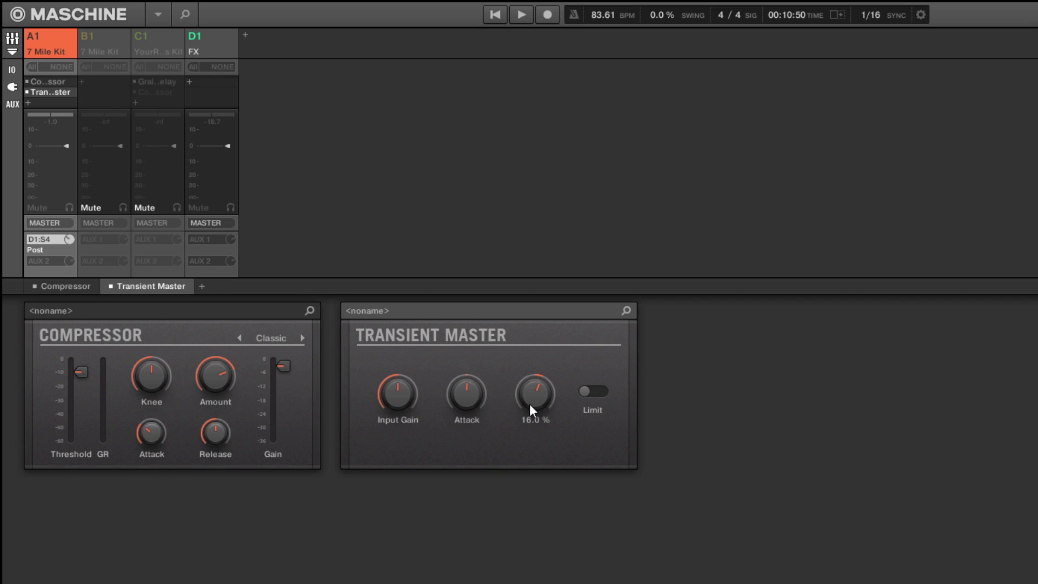
{"action": "key", "text": "space"}
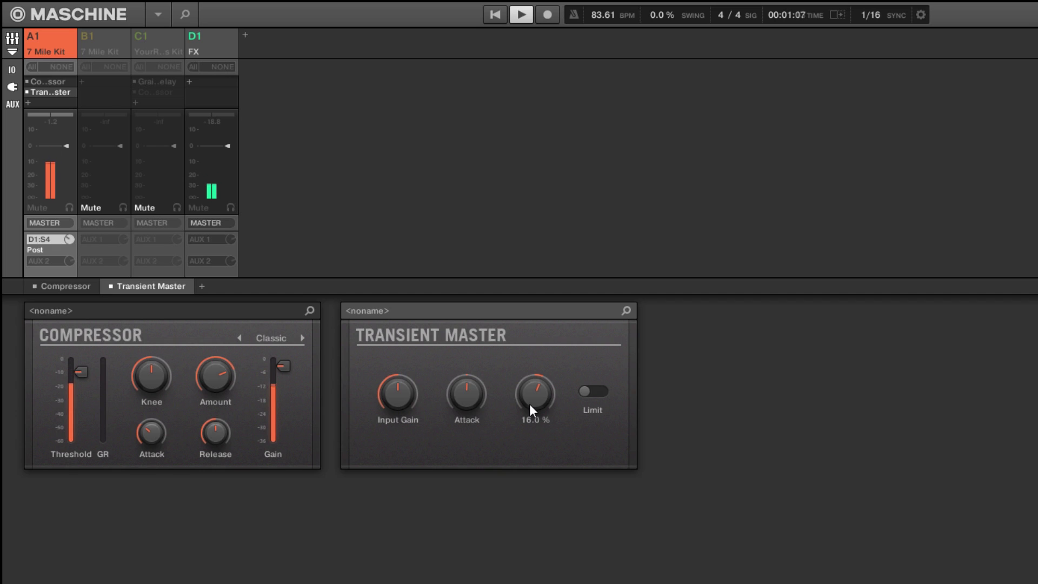
{"action": "left_click", "coordinate": [97, 209]}
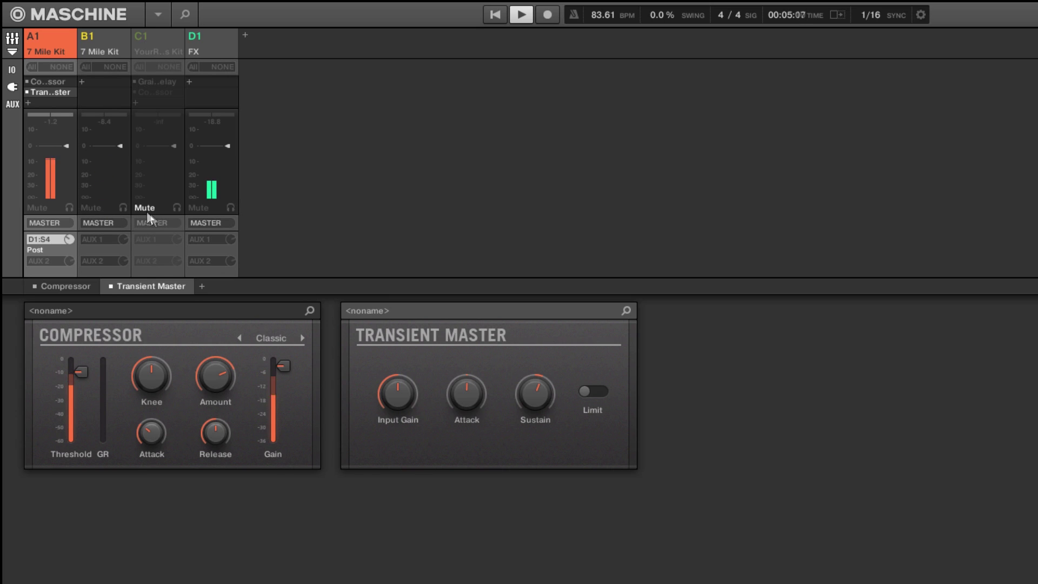
{"action": "left_click", "coordinate": [111, 287]}
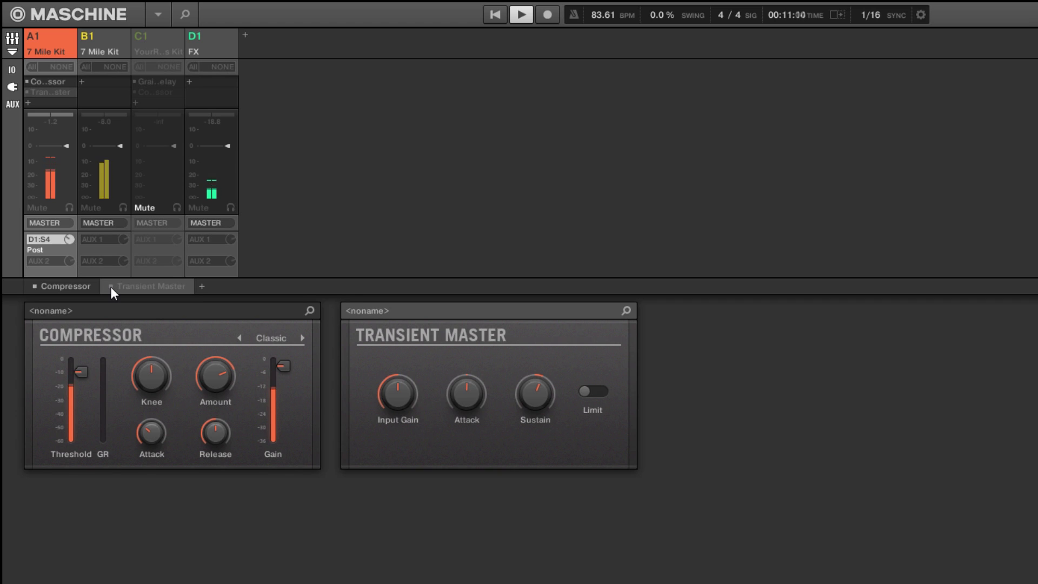
{"action": "left_click", "coordinate": [111, 286]}
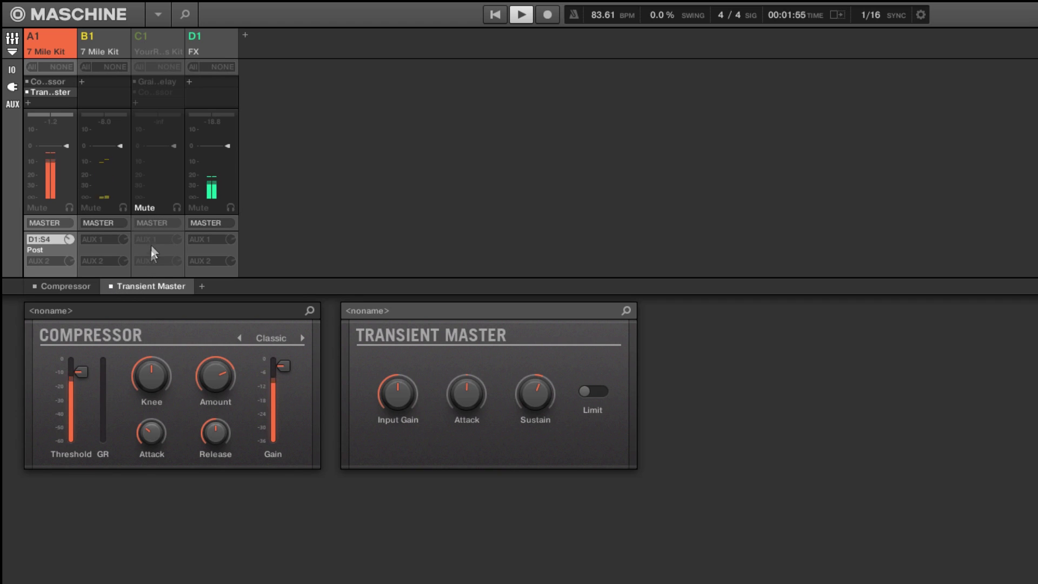
{"action": "left_click", "coordinate": [147, 208]}
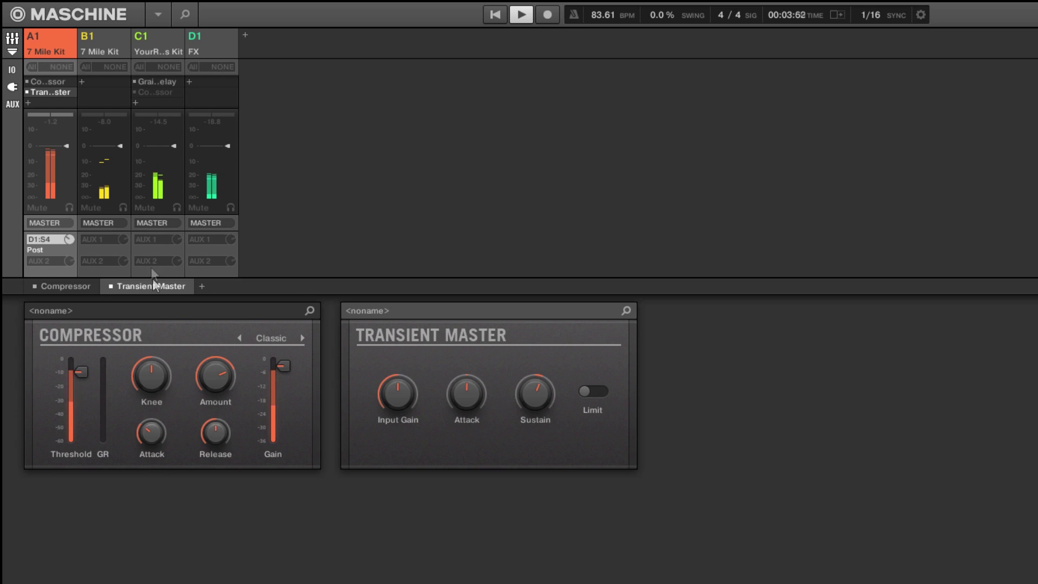
{"action": "left_click", "coordinate": [112, 287]}
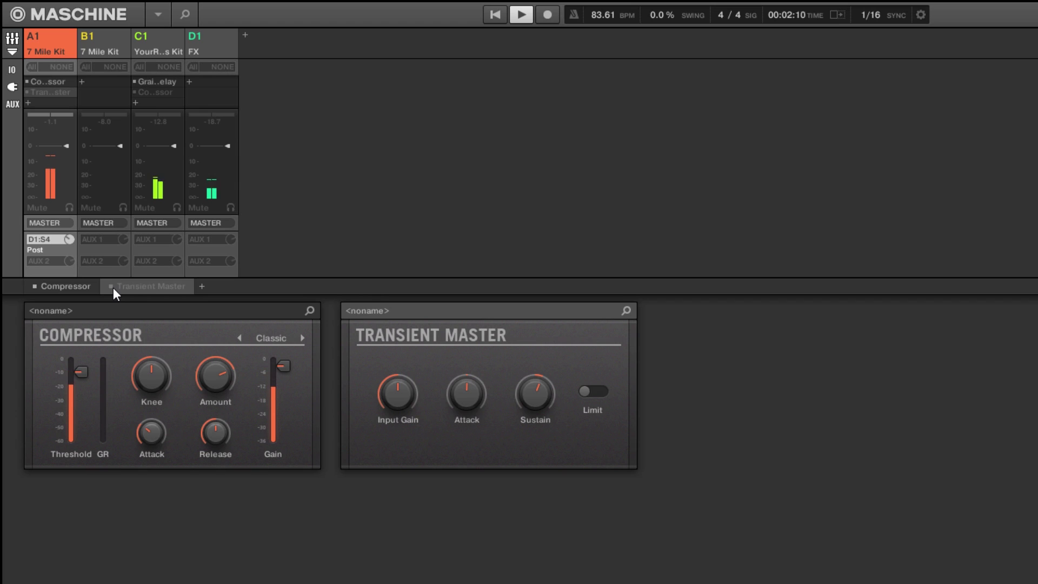
{"action": "left_click", "coordinate": [112, 286]}
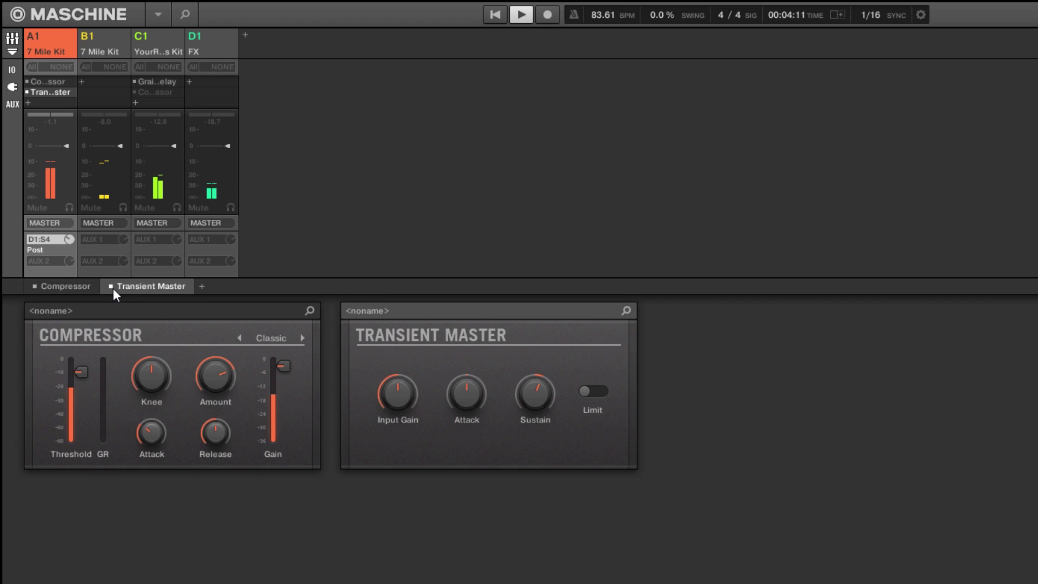
{"action": "key", "text": "space"}
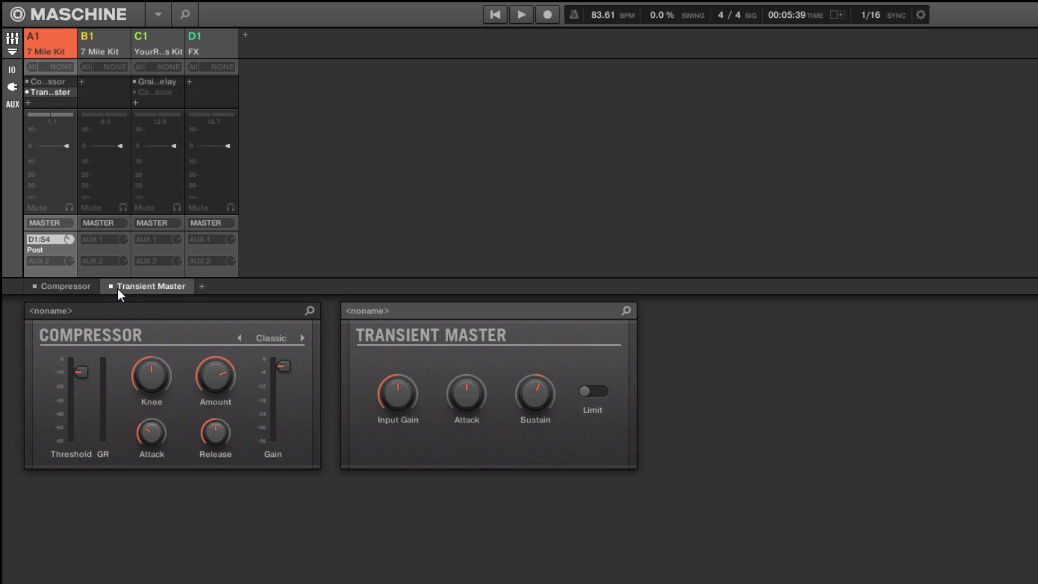
{"action": "left_click", "coordinate": [111, 287]}
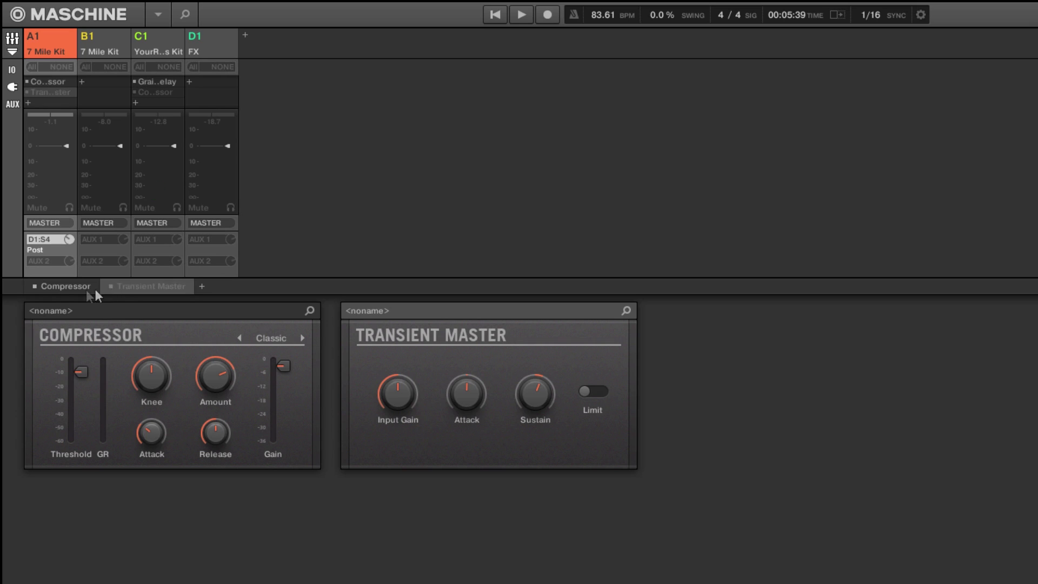
Bypass the group Compressor, set AUX 1 to None, and play the dry drums.
{"action": "left_click", "coordinate": [34, 287]}
{"action": "left_click", "coordinate": [51, 238]}
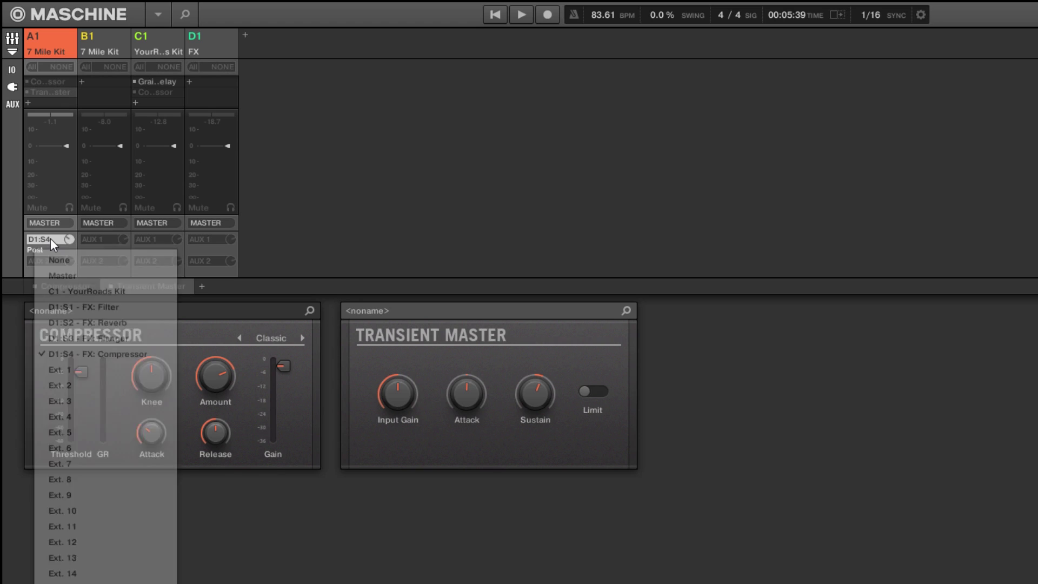
{"action": "left_click", "coordinate": [60, 258]}
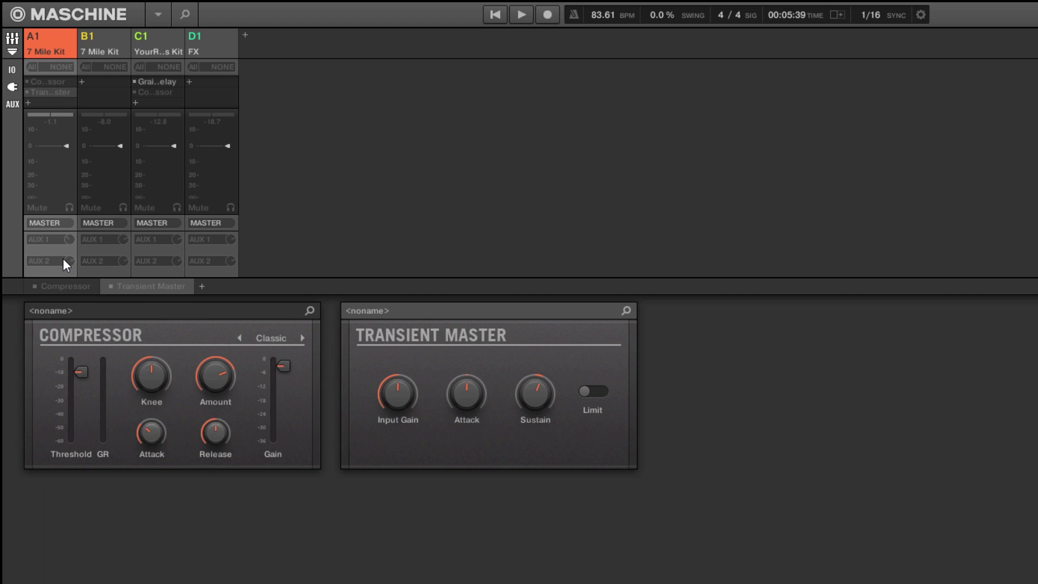
{"action": "key", "text": "space"}
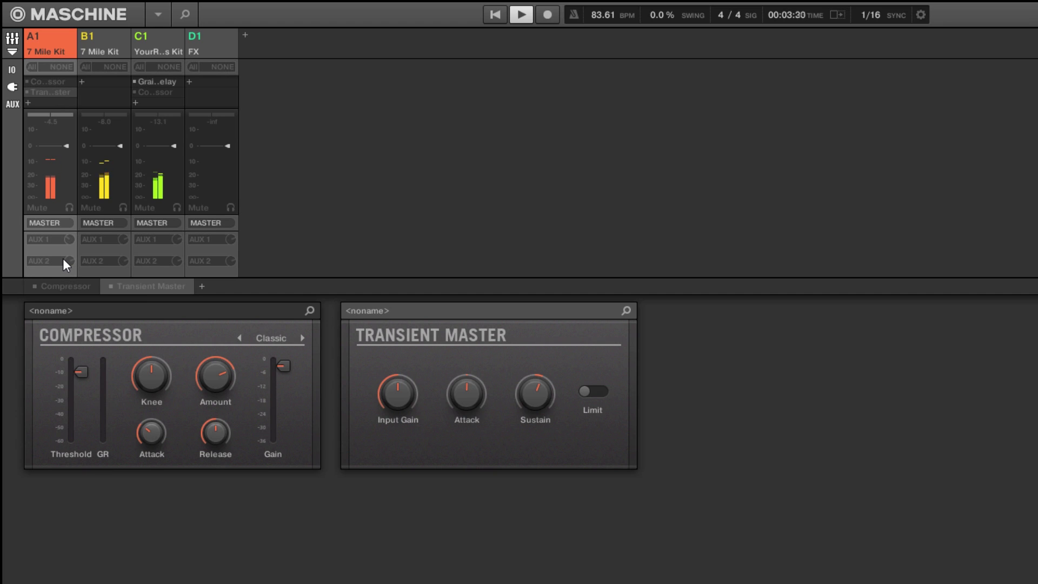
Re-enable the Compressor, send AUX 1 to D1:S4, and turn the Transient Master on.
{"action": "left_click", "coordinate": [34, 287]}
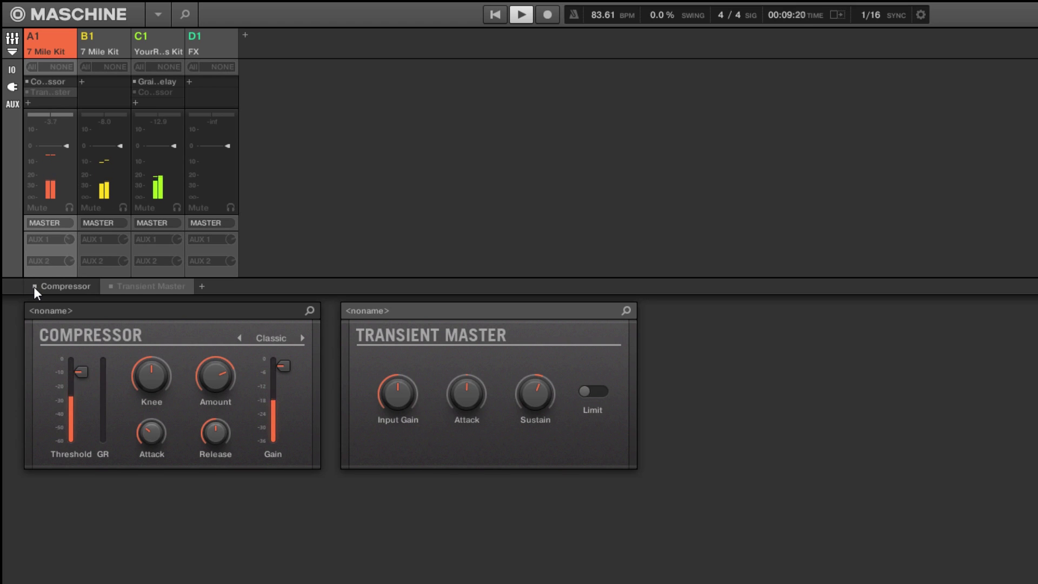
{"action": "left_click", "coordinate": [44, 241]}
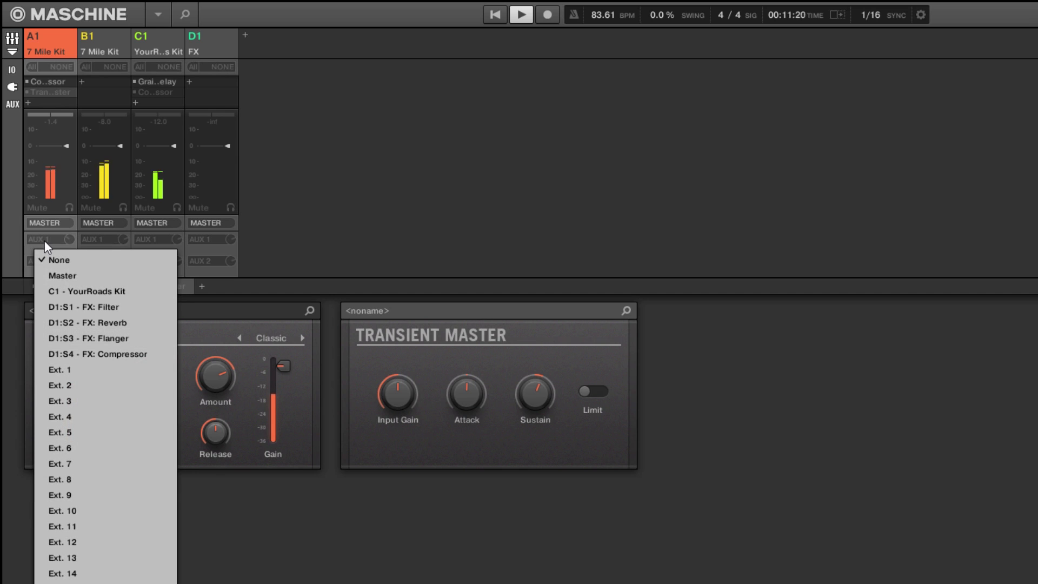
{"action": "left_click", "coordinate": [98, 354]}
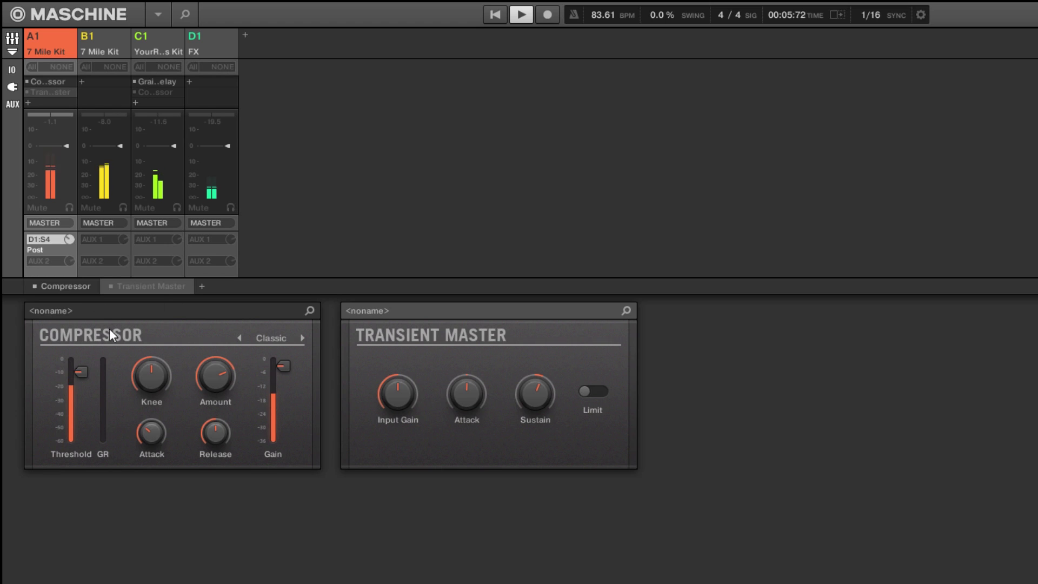
{"action": "left_click", "coordinate": [110, 287]}
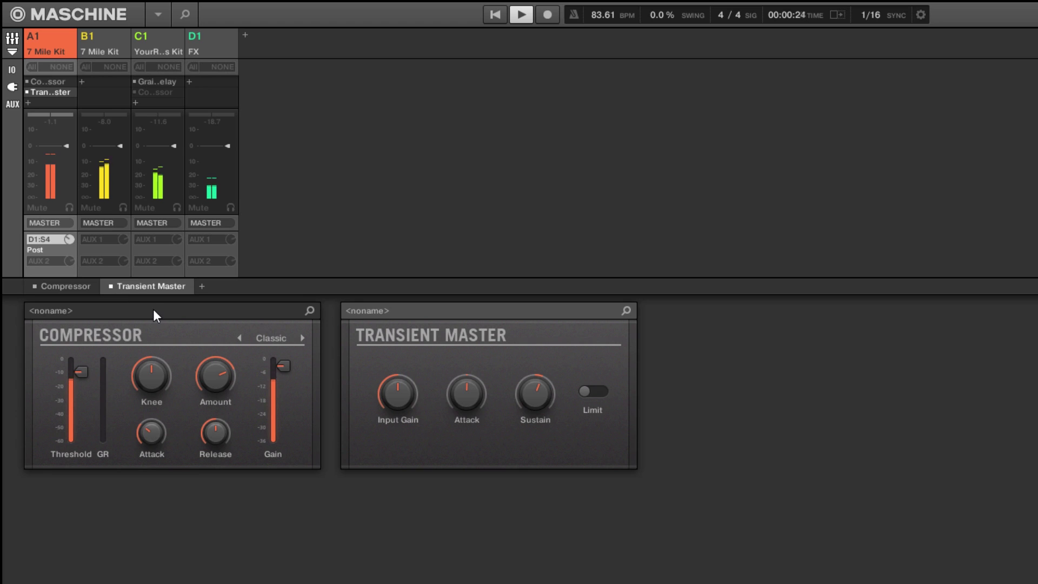
Bypass the Transient Master and Compressor again and set AUX 1 back to None.
{"action": "left_click", "coordinate": [109, 286]}
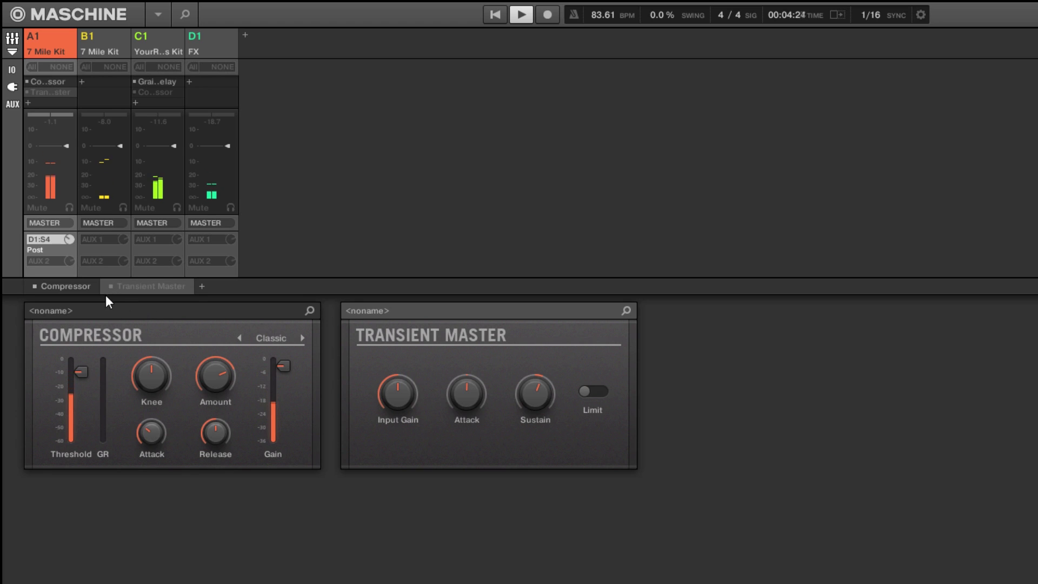
{"action": "left_click", "coordinate": [35, 288]}
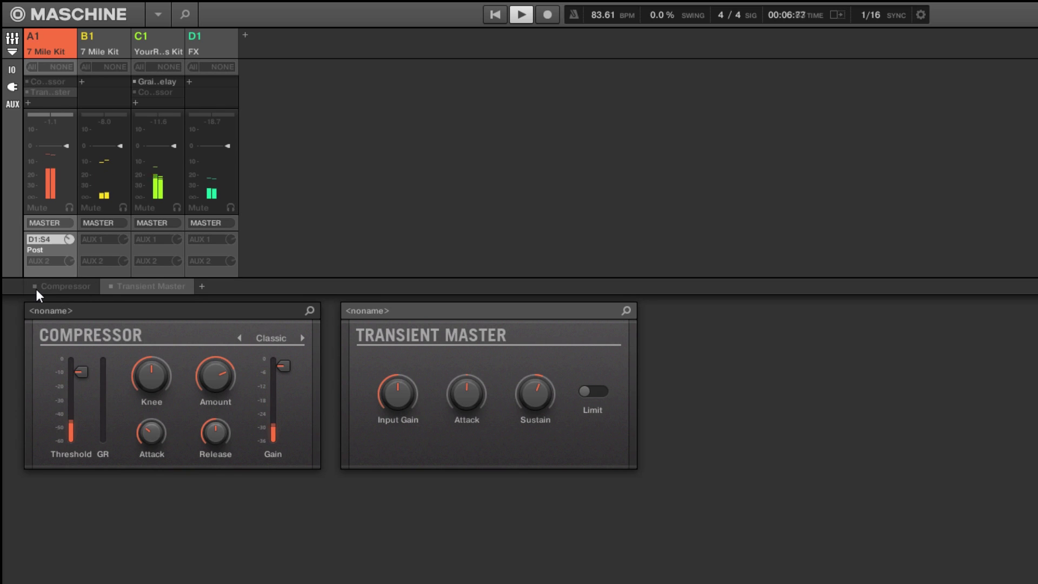
{"action": "left_click", "coordinate": [51, 239]}
{"action": "left_click", "coordinate": [54, 261]}
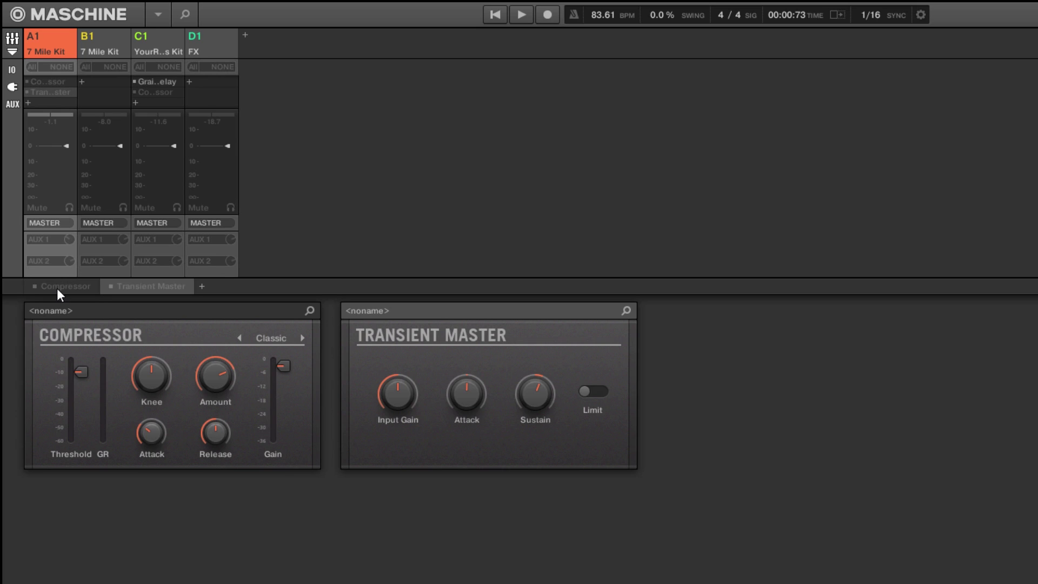
Play the drums, A/B the Transient Master, and route AUX 1 to D1:S4 - FX: Compressor.
{"action": "key", "text": "space"}
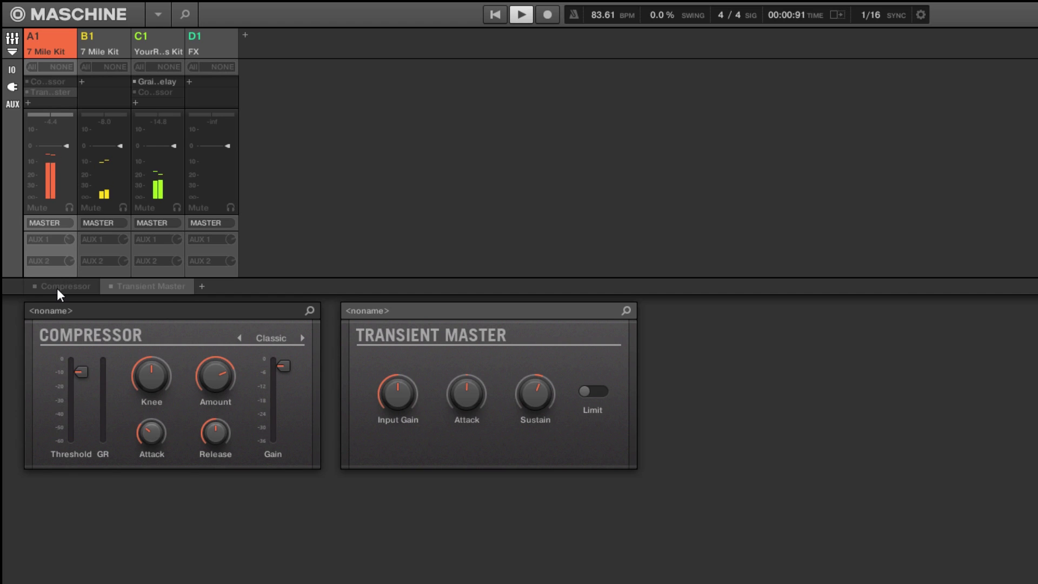
{"action": "left_click", "coordinate": [111, 287]}
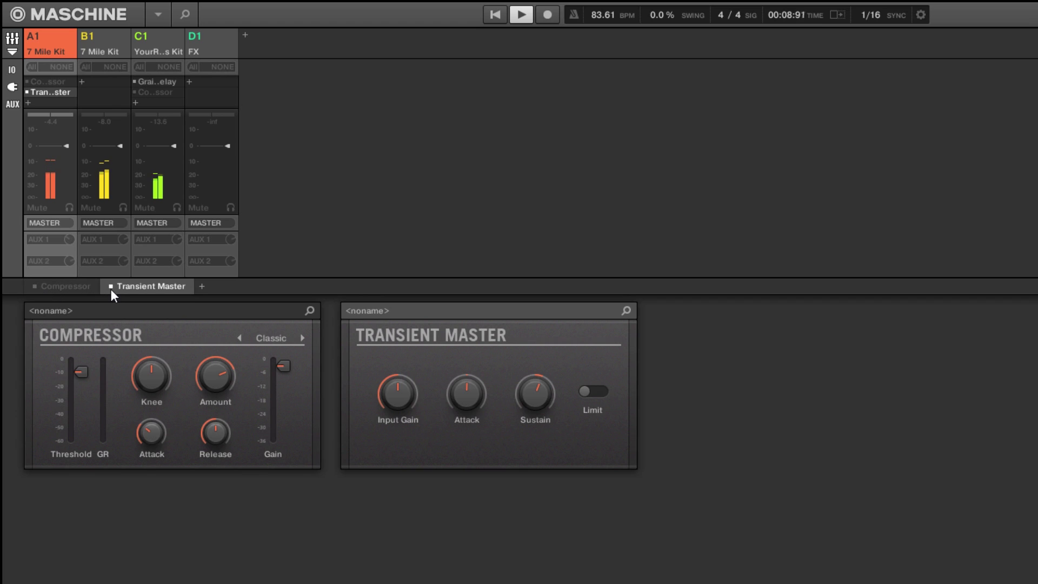
{"action": "left_click", "coordinate": [111, 289]}
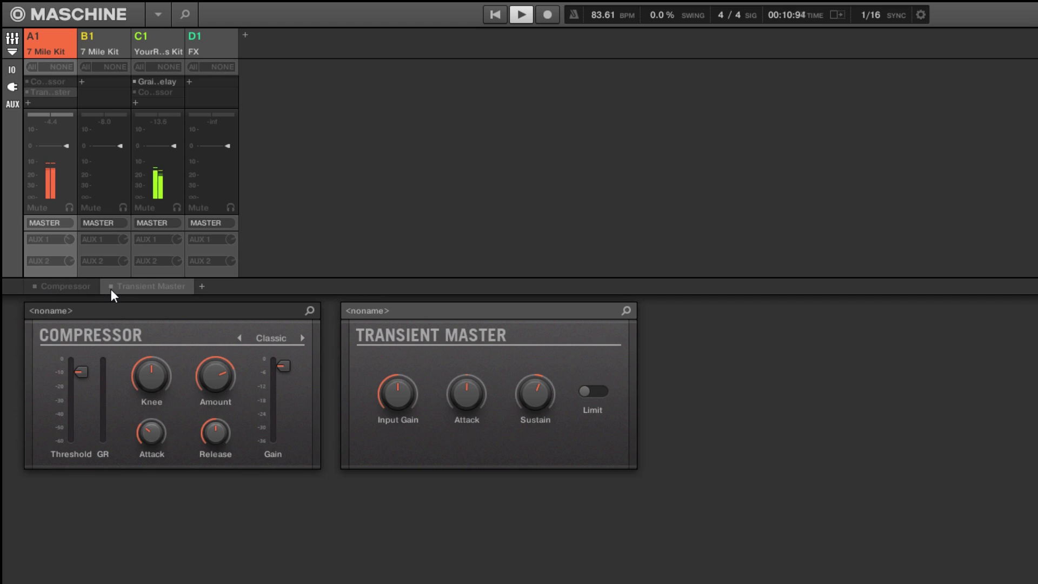
{"action": "left_click", "coordinate": [111, 288]}
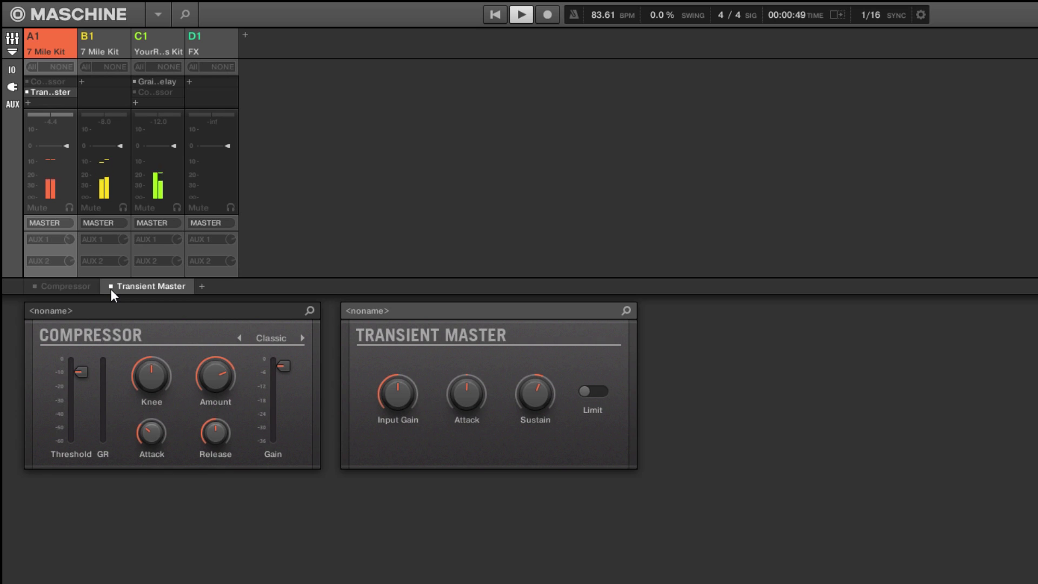
{"action": "left_click", "coordinate": [48, 239]}
{"action": "left_click", "coordinate": [80, 354]}
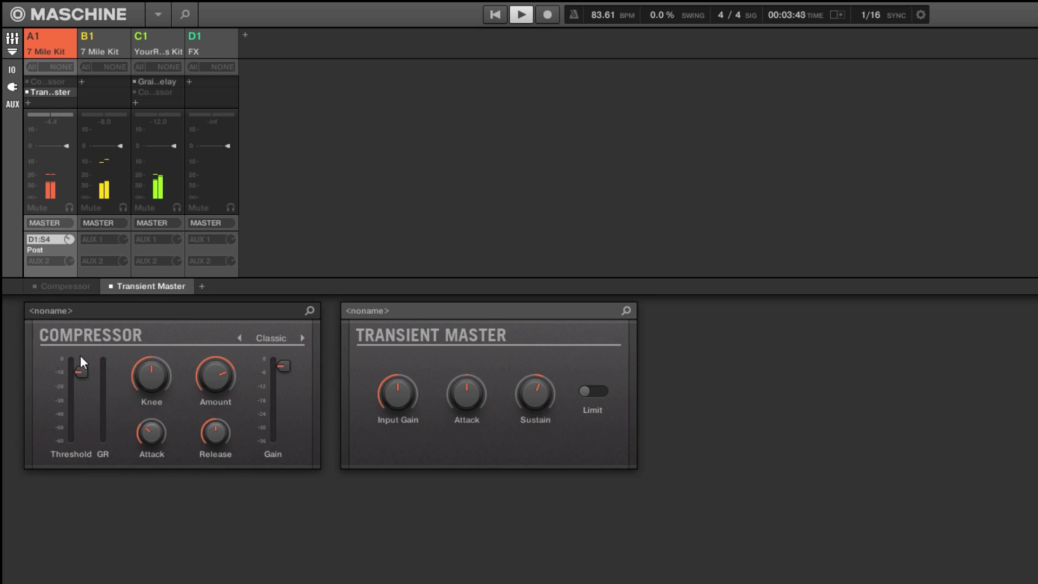
Enable the group Compressor, then A/B the Transient Master and parallel send, leaving both on.
{"action": "left_click", "coordinate": [34, 287]}
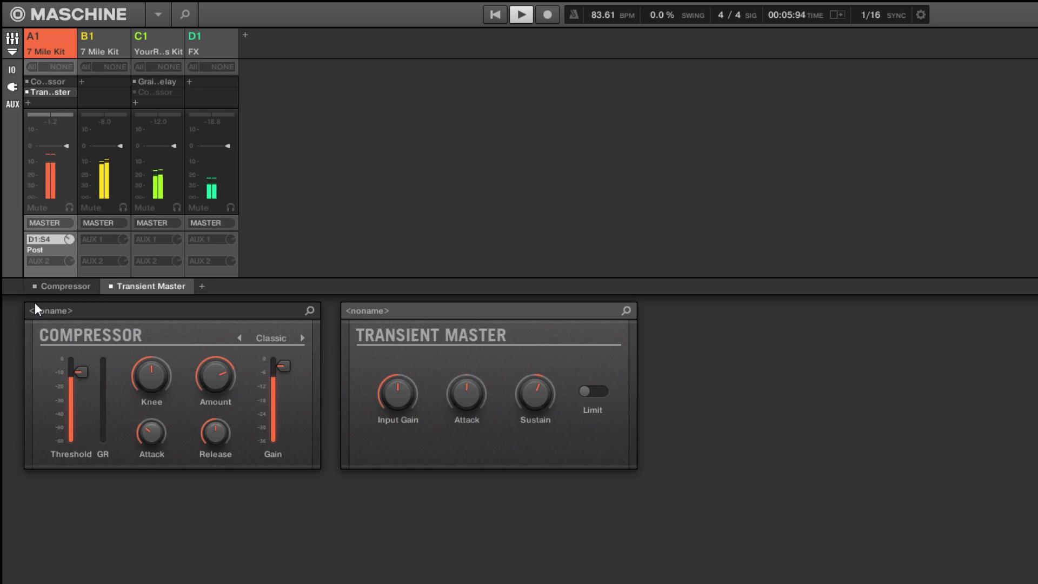
{"action": "left_click", "coordinate": [110, 288]}
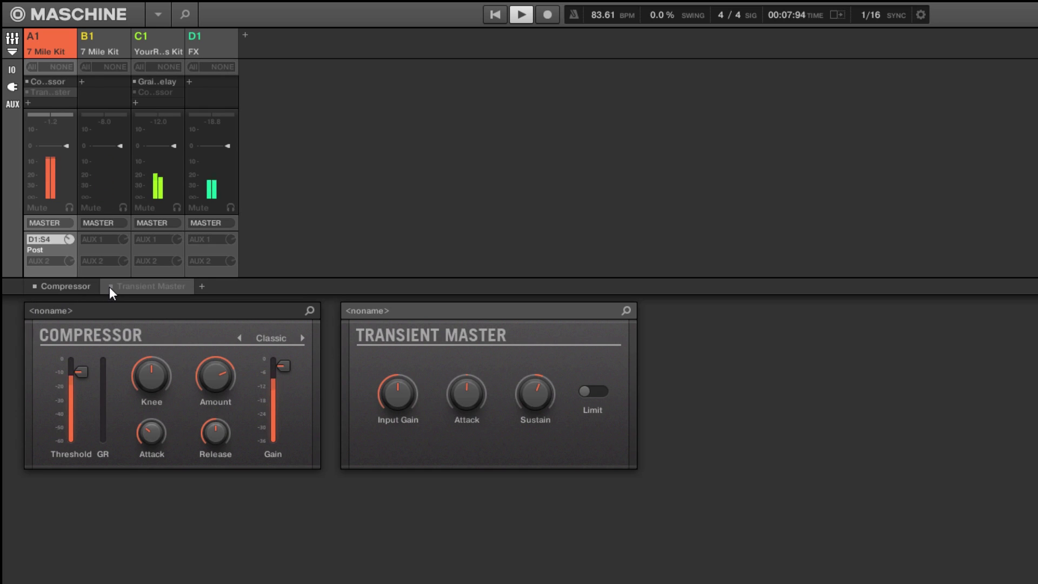
{"action": "left_click", "coordinate": [110, 286]}
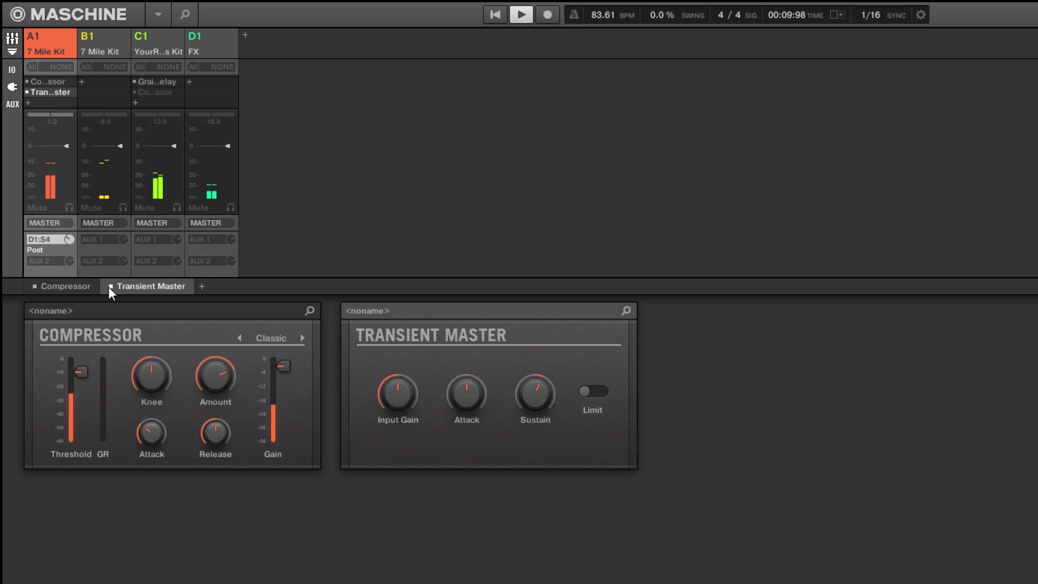
{"action": "left_click", "coordinate": [47, 239]}
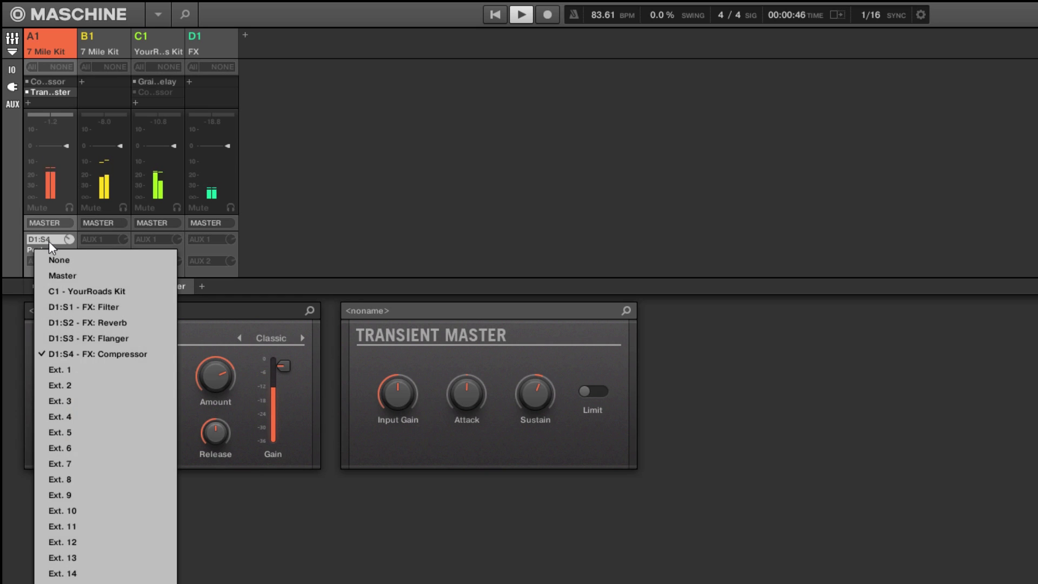
{"action": "left_click", "coordinate": [57, 260]}
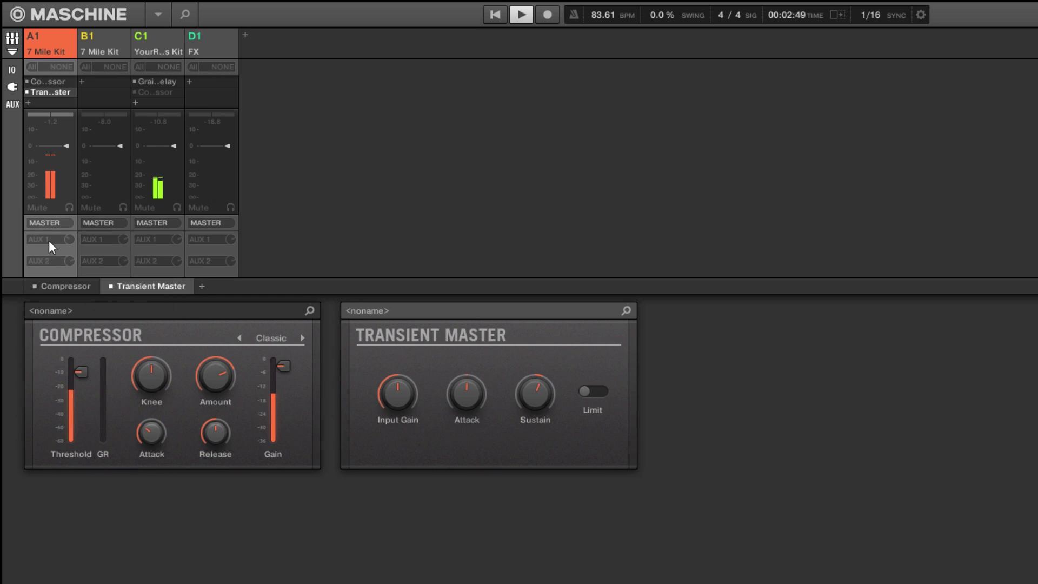
{"action": "left_click", "coordinate": [49, 240]}
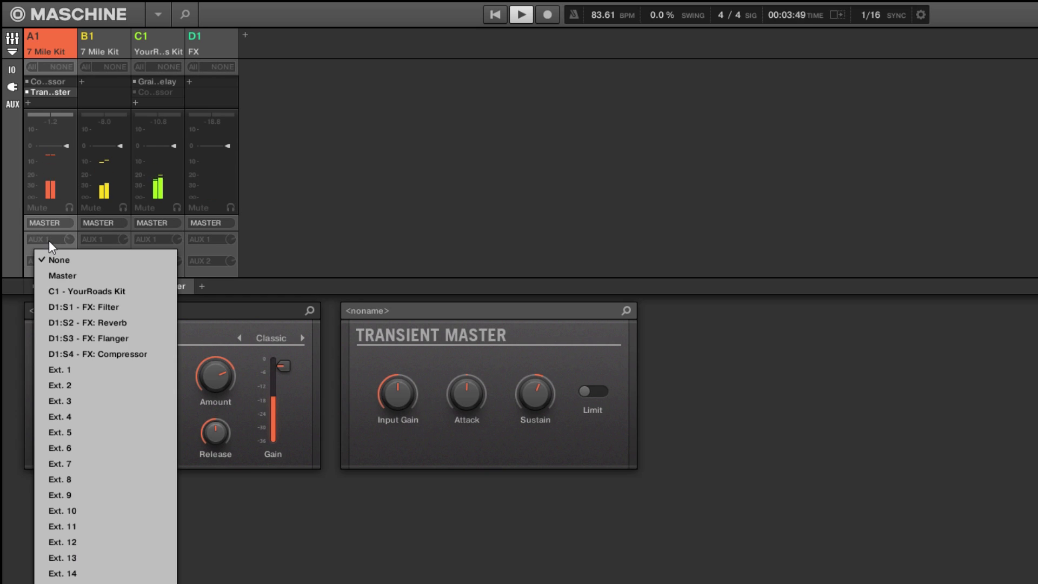
{"action": "left_click", "coordinate": [83, 353]}
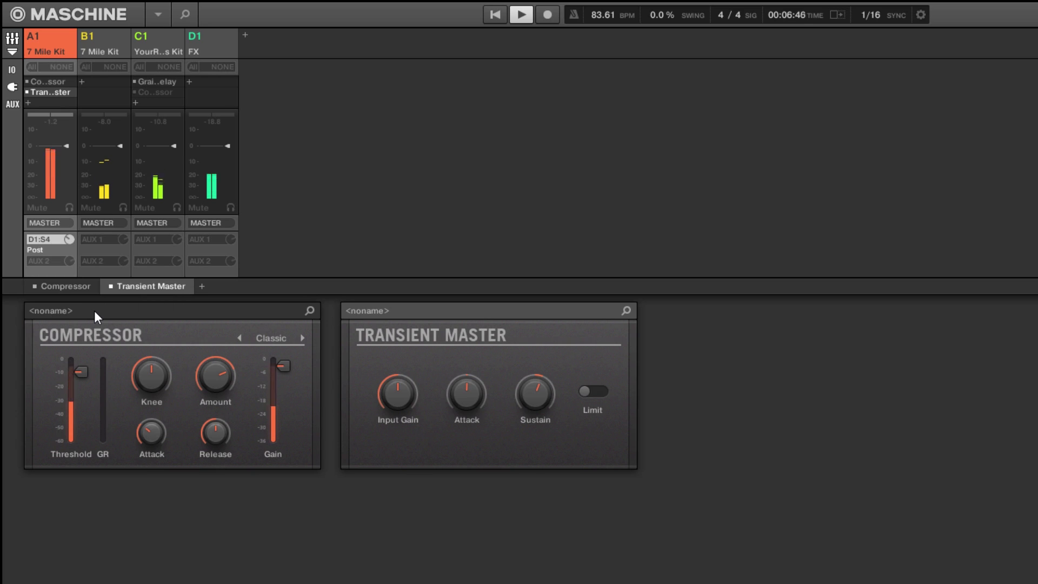